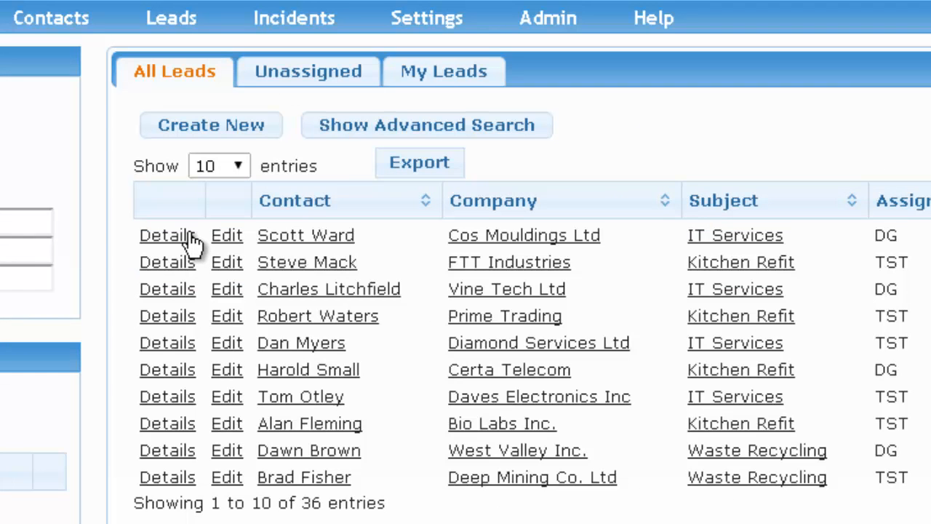
# Create a new lead with the contact's name, company ABC Trading, phone number and e-mail.
pyautogui.click(201, 138)
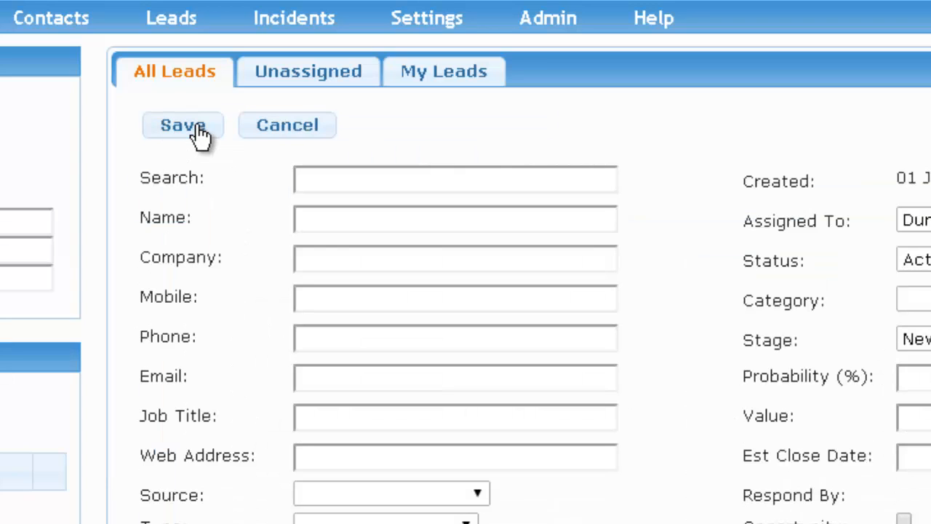
pyautogui.click(339, 218)
pyautogui.press('Tab')
pyautogui.write('ABC Trading')
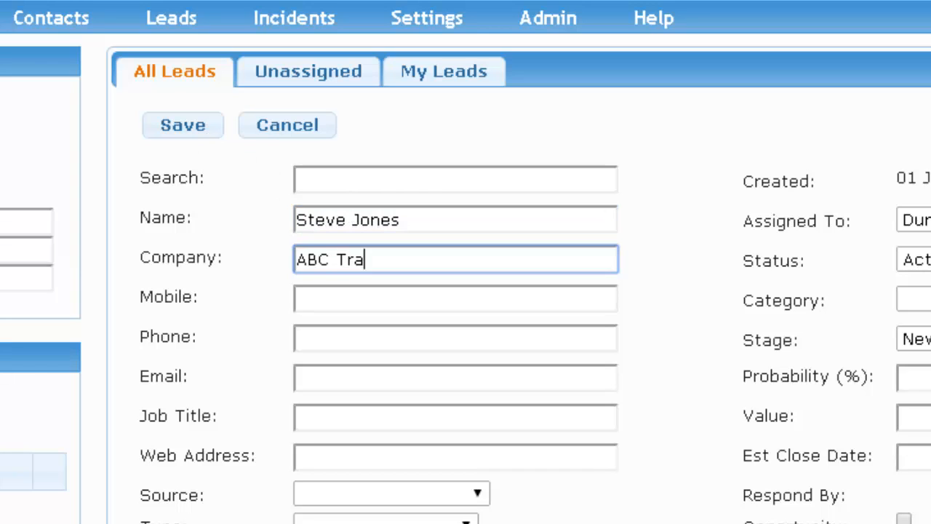
pyautogui.press('Tab')
pyautogui.press('Tab')
pyautogui.press('Tab')
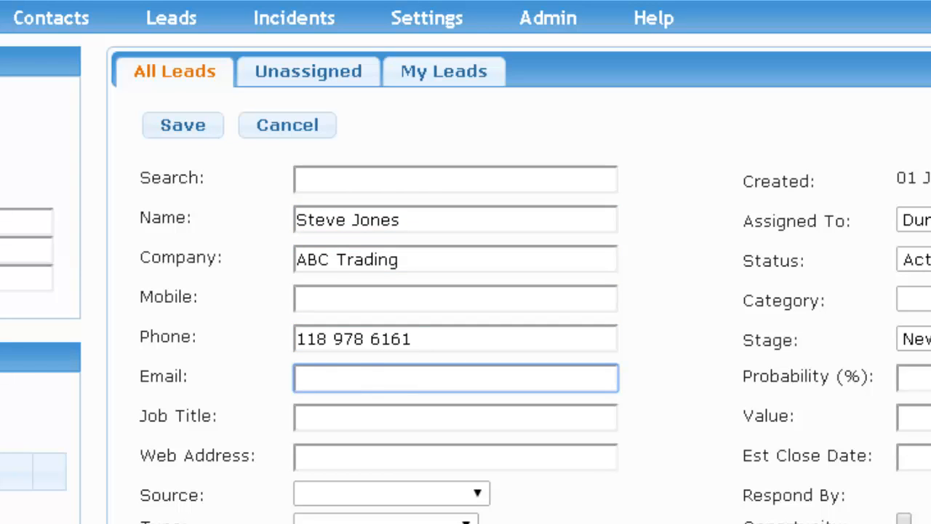
pyautogui.press('Tab')
pyautogui.press('Tab')
pyautogui.press('Tab')
pyautogui.press('Tab')
pyautogui.press('Tab')
pyautogui.press('Tab')
pyautogui.press('Tab')
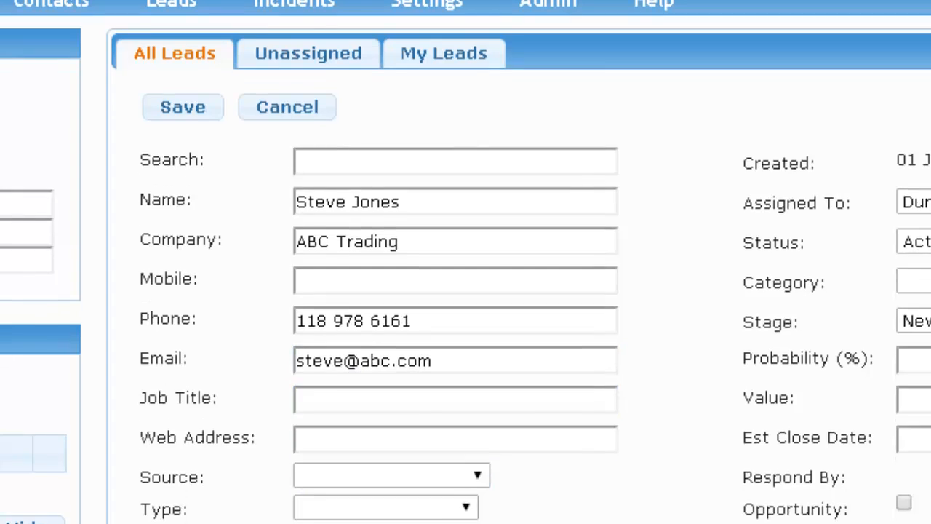
# Enter subject 'Office Cleaning Contract' and a description about a new office needing daily cleaning.
pyautogui.write('Office Cleanuing')
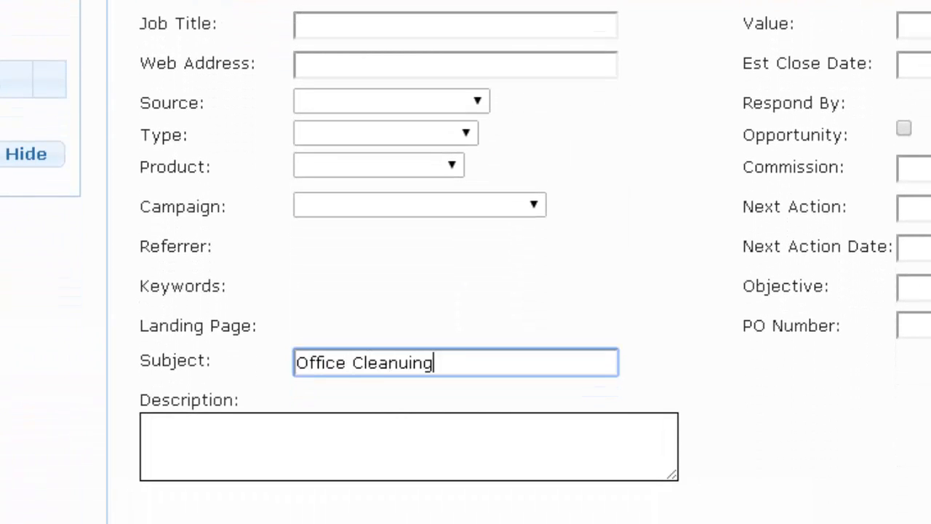
pyautogui.press('BackSpace')
pyautogui.press('BackSpace')
pyautogui.press('BackSpace')
pyautogui.press('BackSpace')
pyautogui.write('ing Contract')
pyautogui.press('Tab')
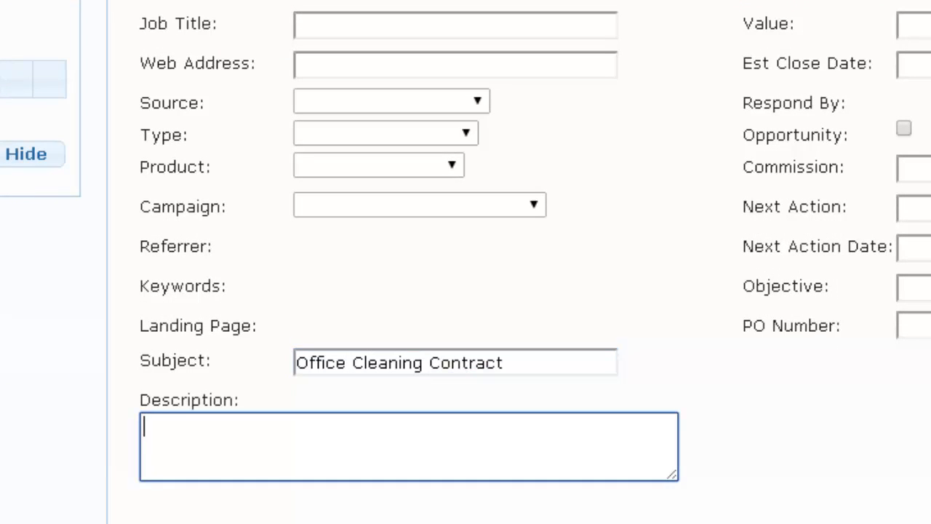
pyautogui.write('Steve has a new office that needs dail')
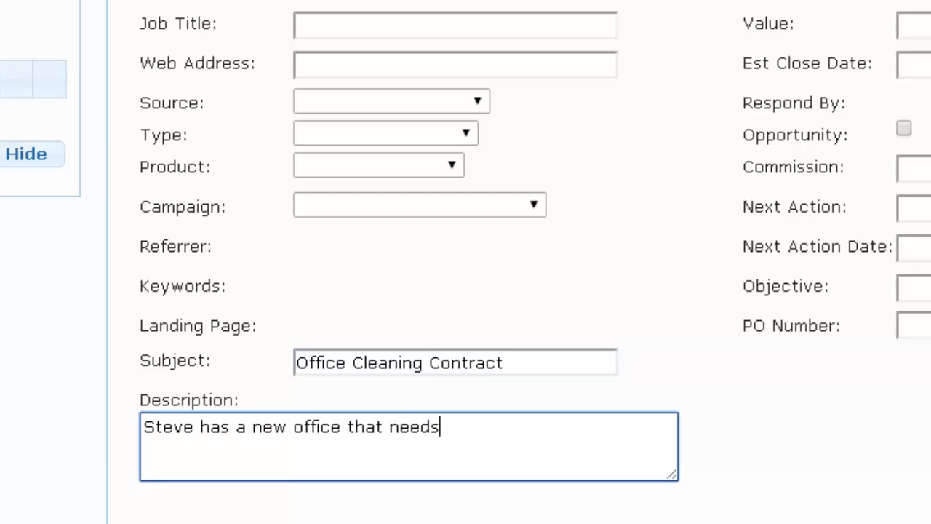
pyautogui.write('y cleaning')
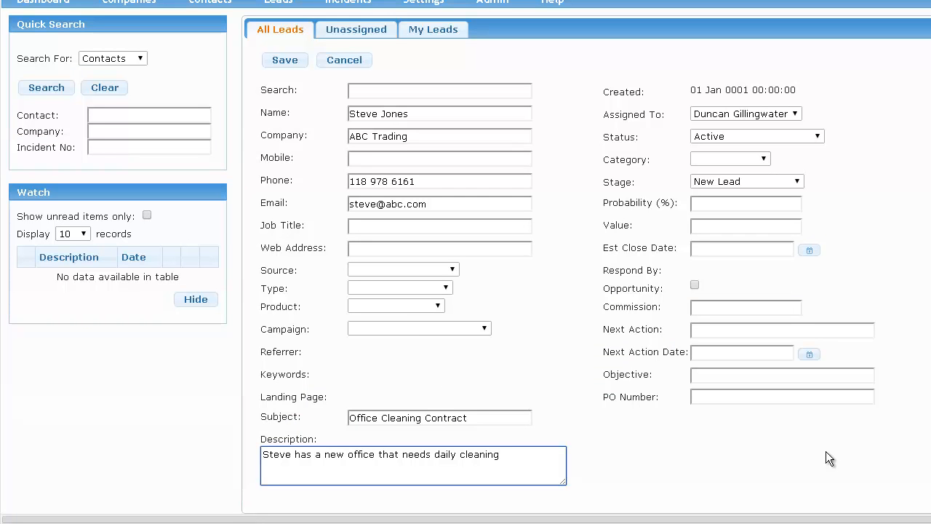
# Save the ABC Trading lead, then reopen it for editing from its details page.
pyautogui.click(287, 58)
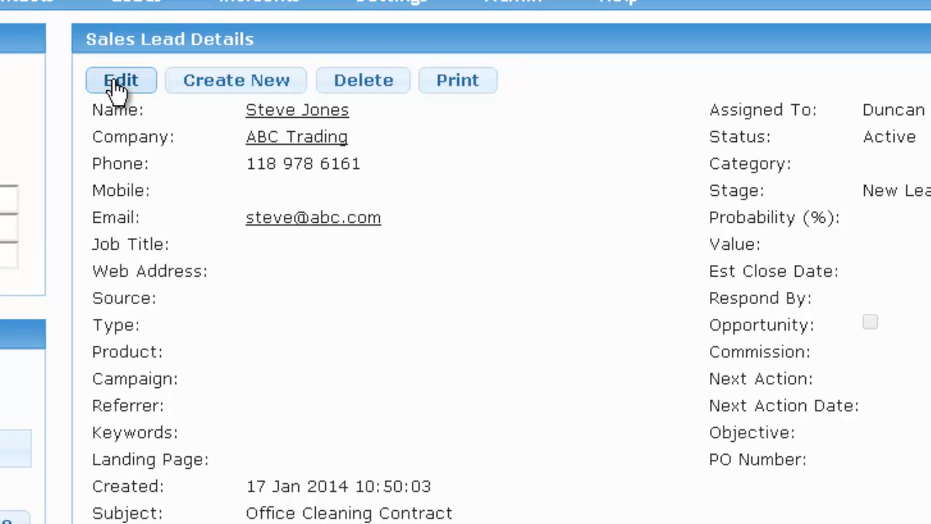
pyautogui.click(117, 88)
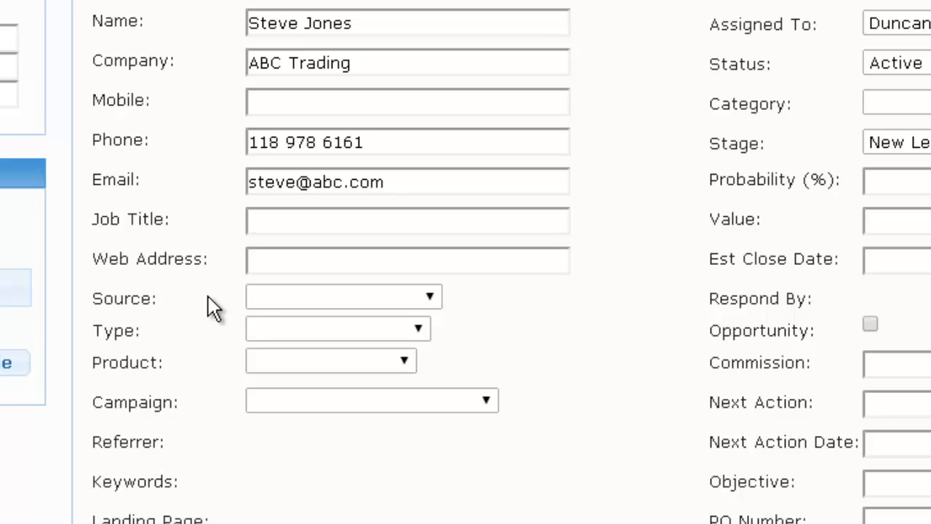
# Set source Trade Show, campaign Office Expo Jan 2014, type Meeting Request and product Office Cleaning.
pyautogui.click(297, 297)
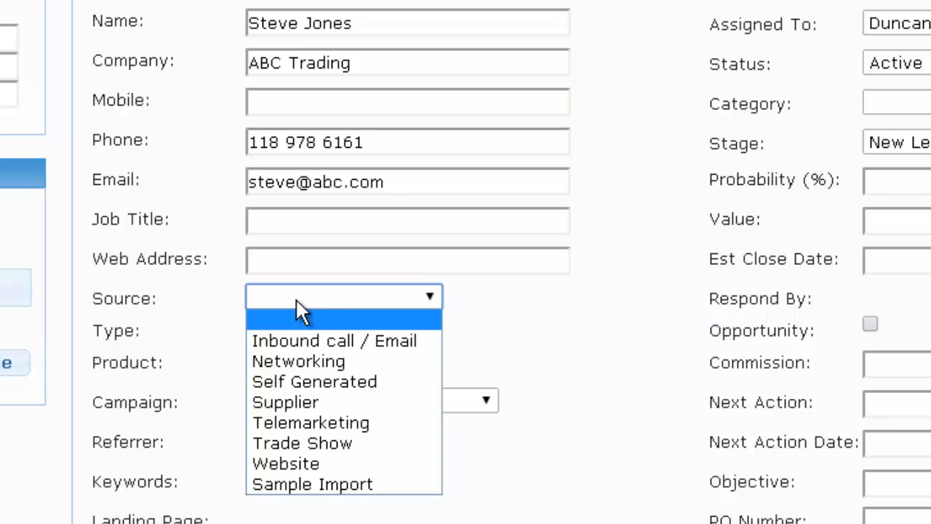
pyautogui.click(292, 443)
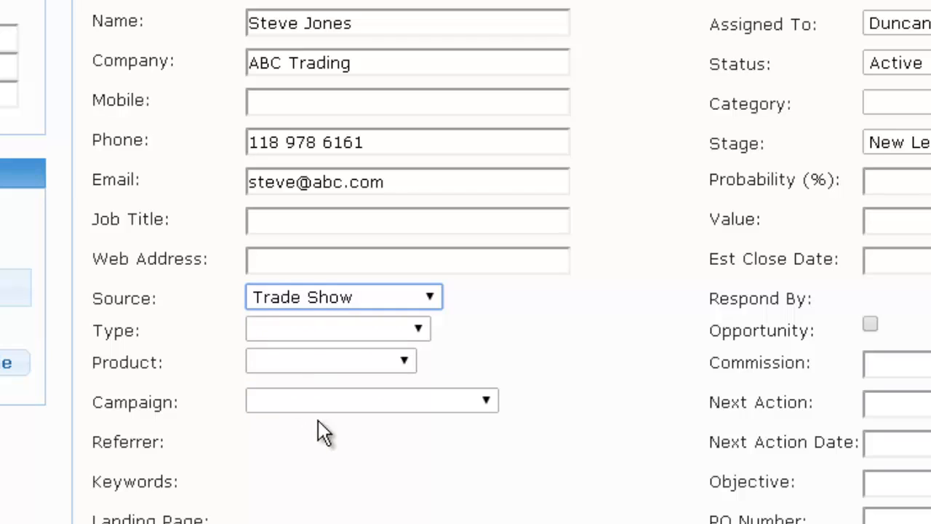
pyautogui.click(486, 400)
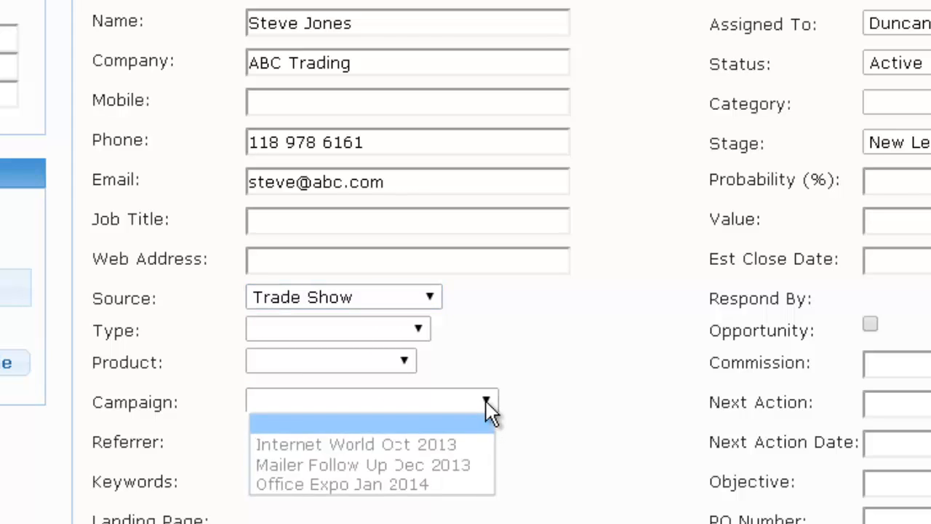
pyautogui.click(427, 489)
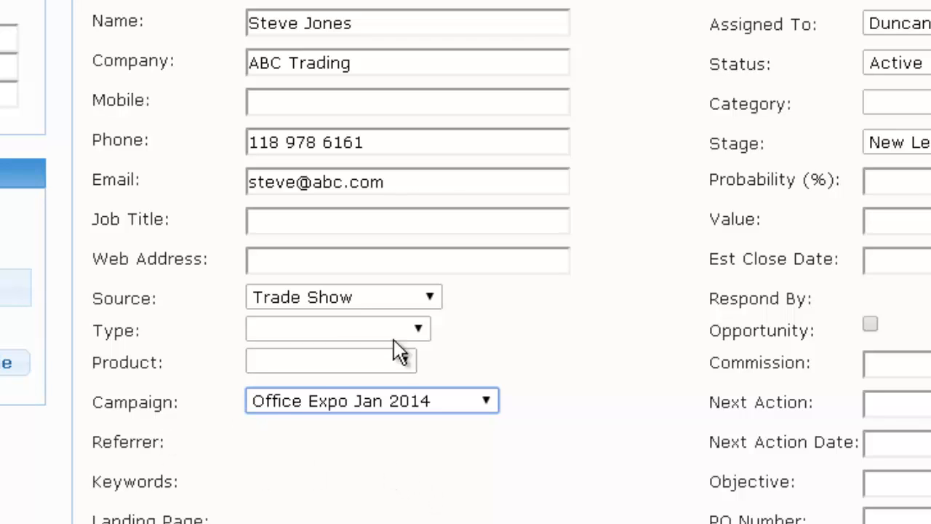
pyautogui.click(419, 332)
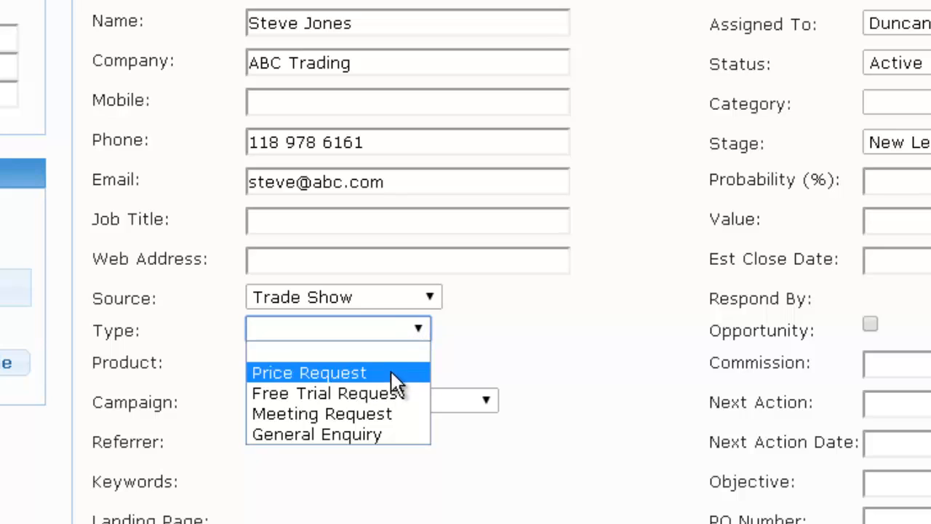
pyautogui.click(386, 411)
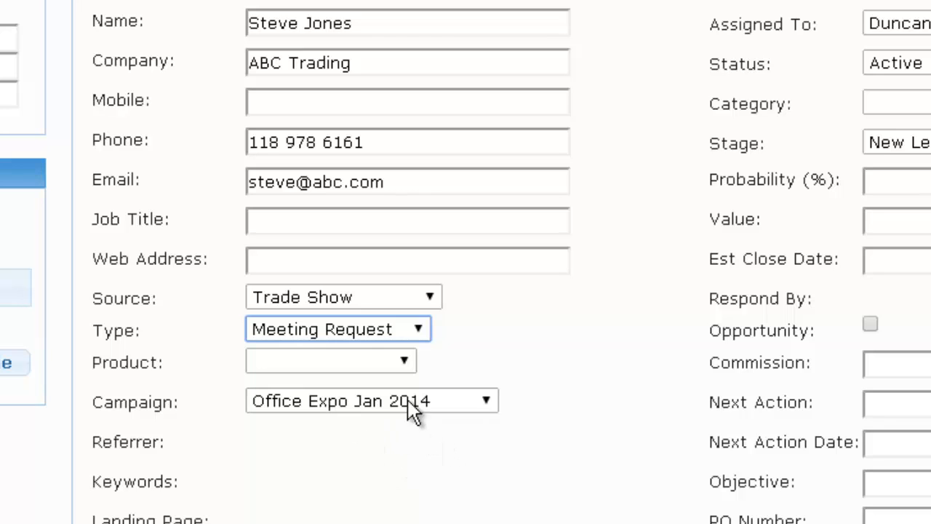
pyautogui.click(406, 363)
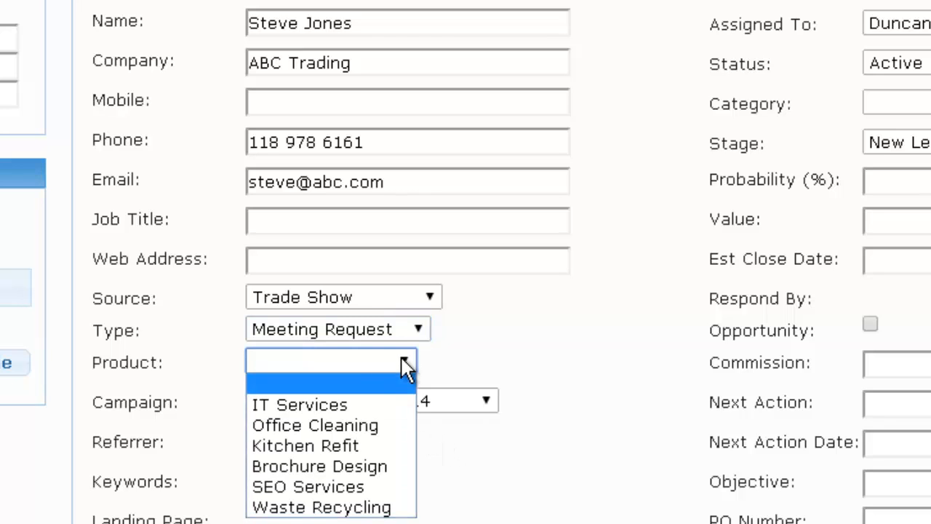
pyautogui.click(371, 426)
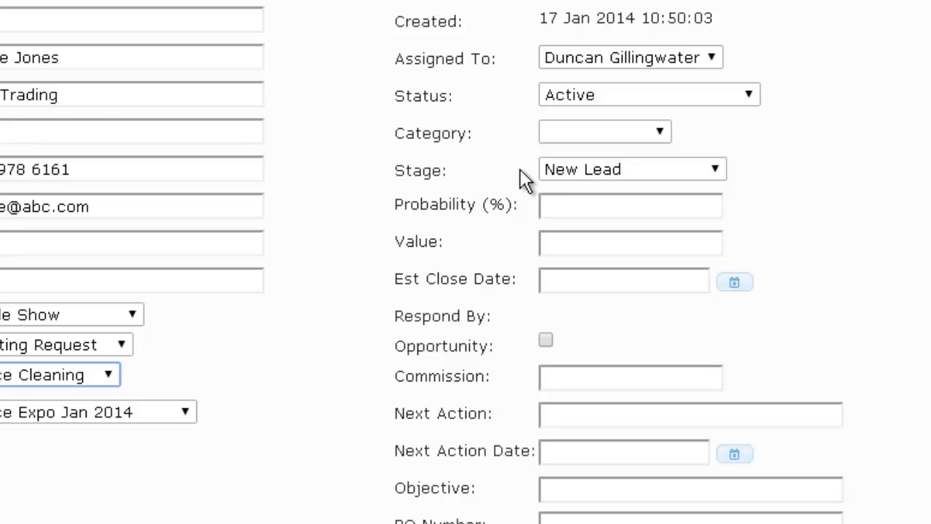
# Set stage Sent Proposal, probability 50, value 5000 and estimated close date 31 Jan 2014.
pyautogui.click(716, 167)
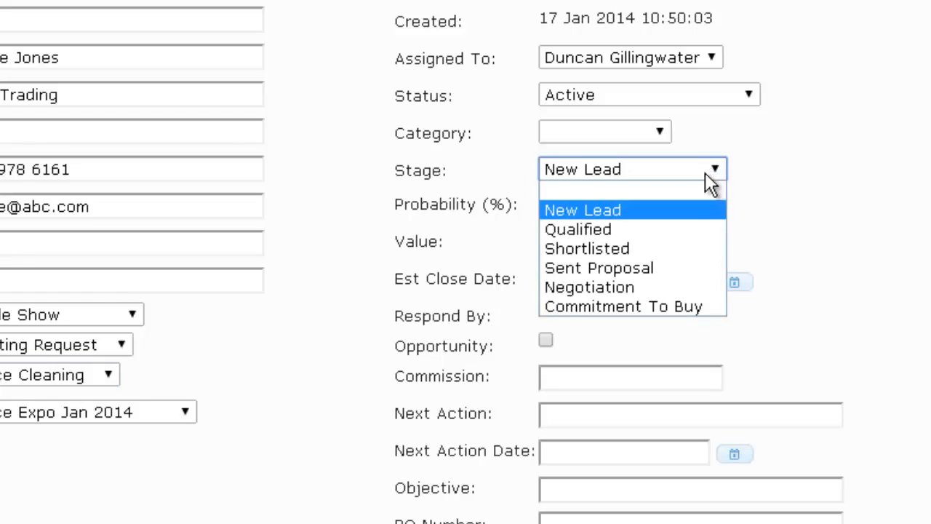
pyautogui.click(640, 265)
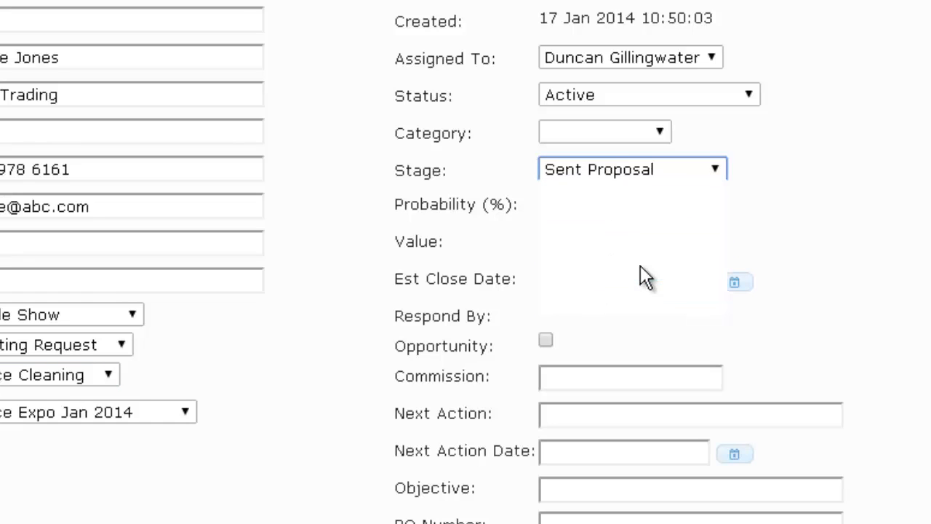
pyautogui.click(570, 204)
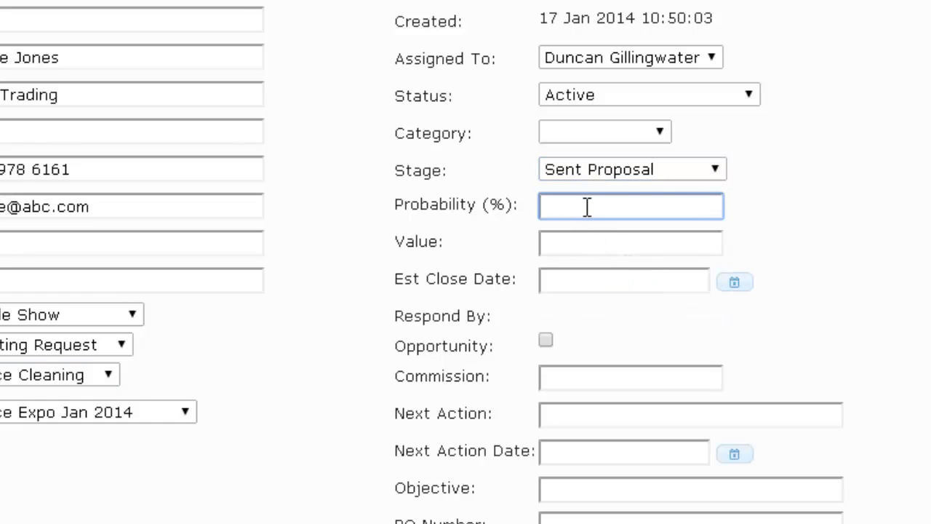
pyautogui.write('50')
pyautogui.click(585, 242)
pyautogui.write('5000')
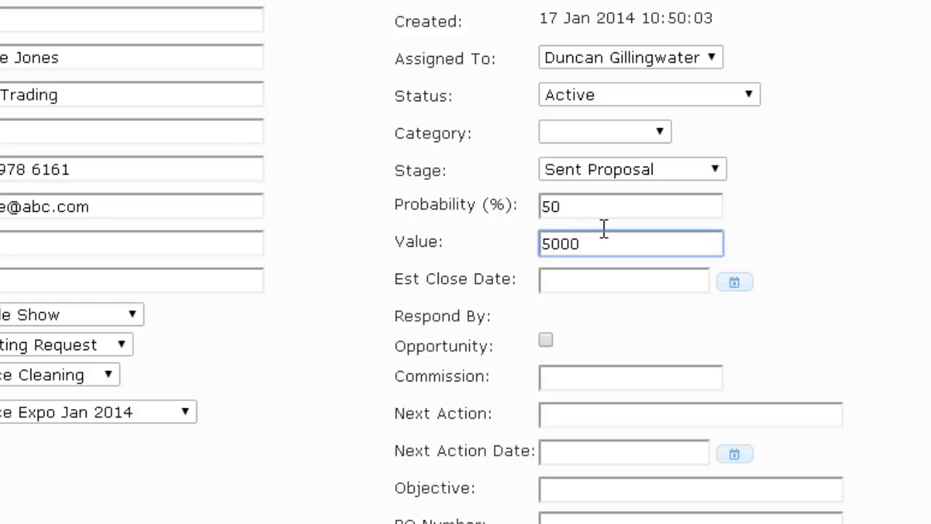
pyautogui.click(735, 283)
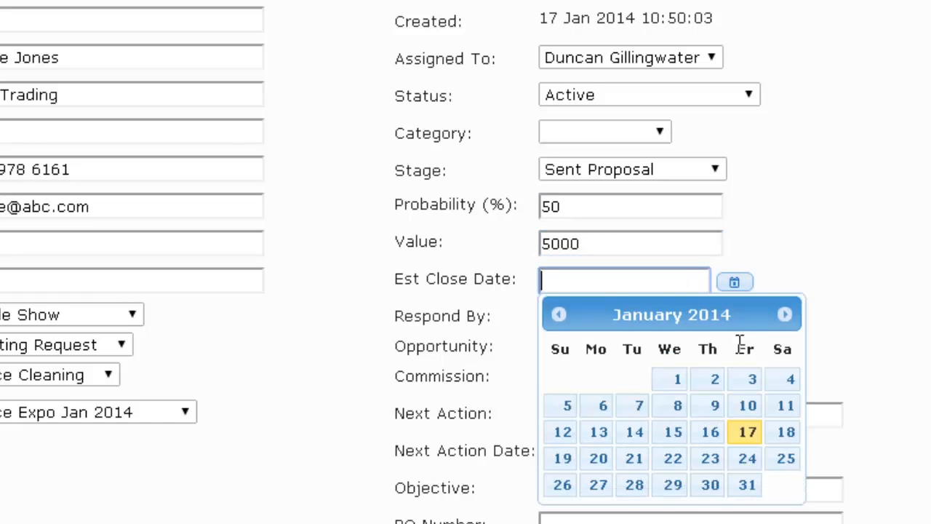
pyautogui.click(747, 486)
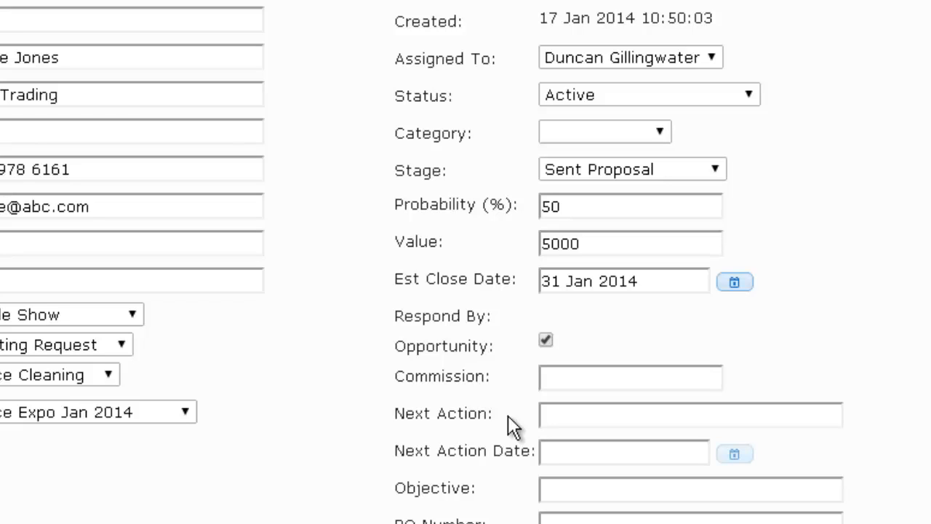
# Set the next action to ring the contact and ask for the order, dated 20 Jan 2014.
pyautogui.click(567, 410)
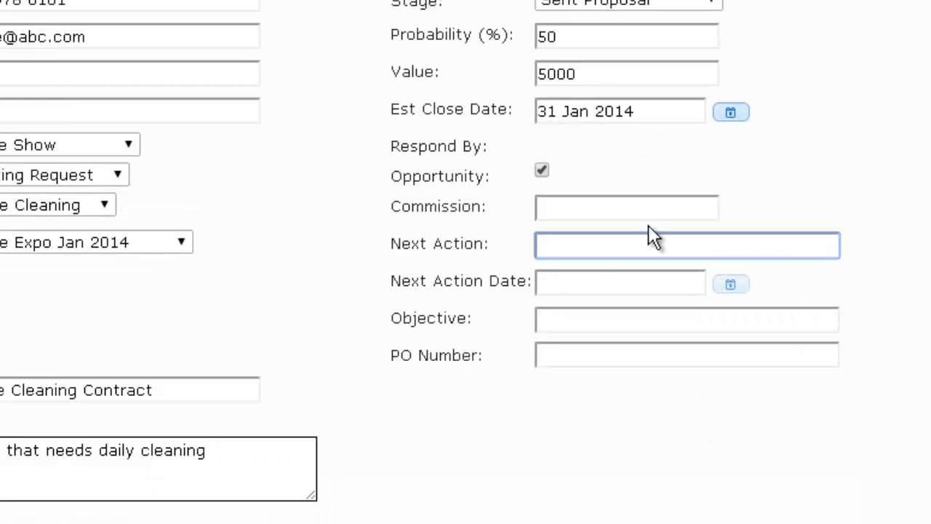
pyautogui.write('Ring Steve and ')
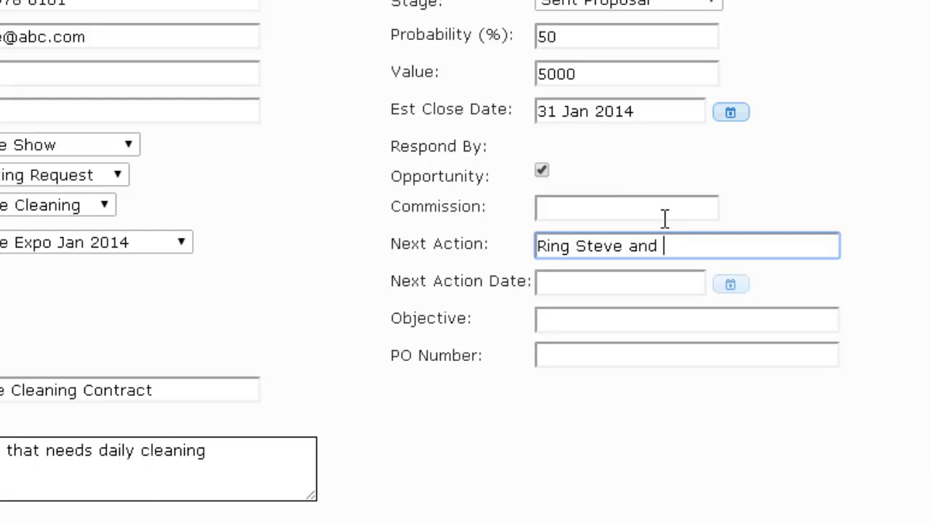
pyautogui.write('Ask for the order')
pyautogui.press('Tab')
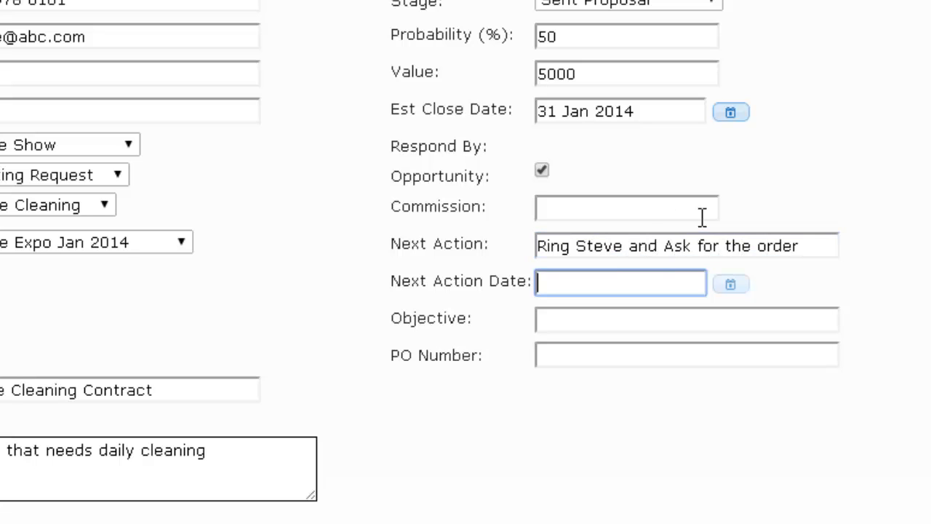
pyautogui.click(732, 288)
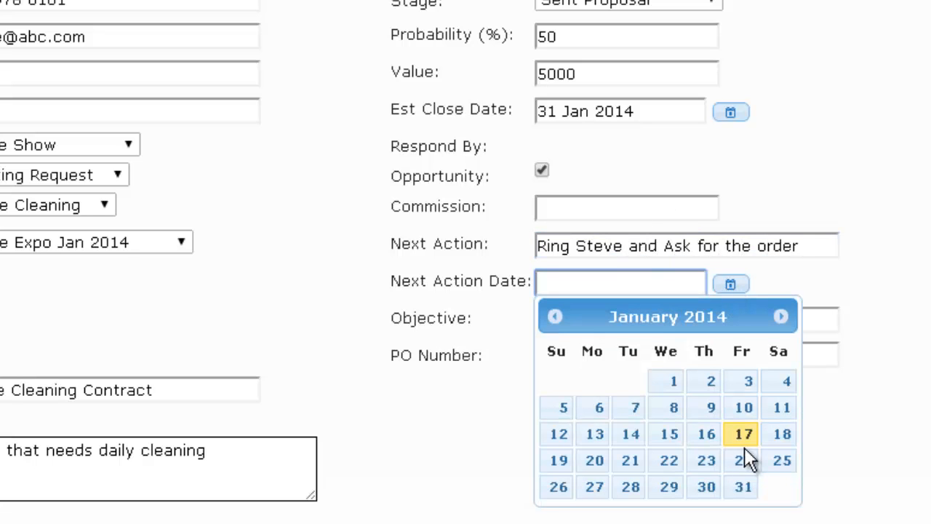
pyautogui.click(594, 458)
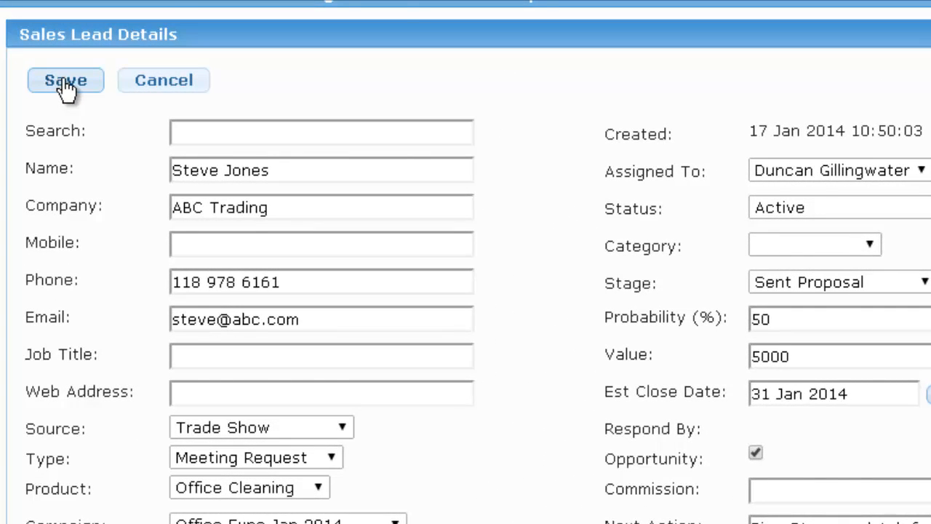
pyautogui.click(66, 81)
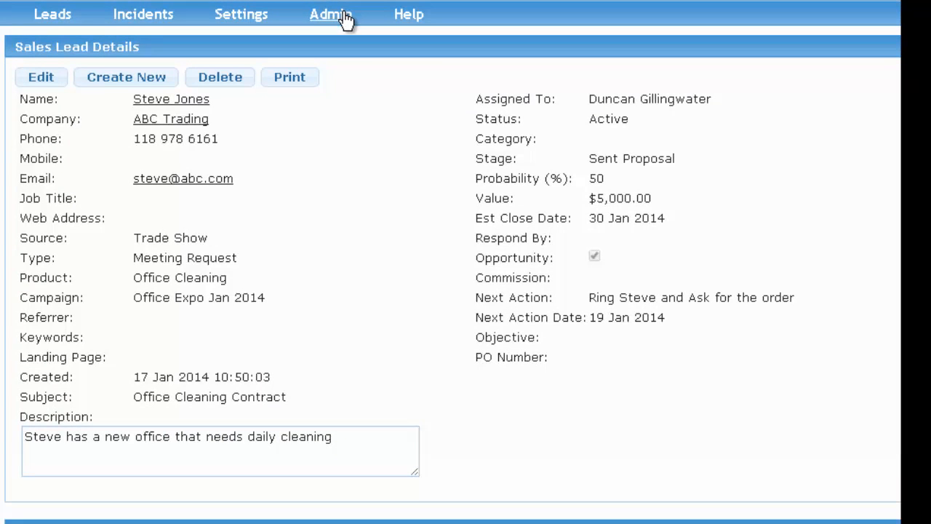
pyautogui.scroll(-2, 344, 72)
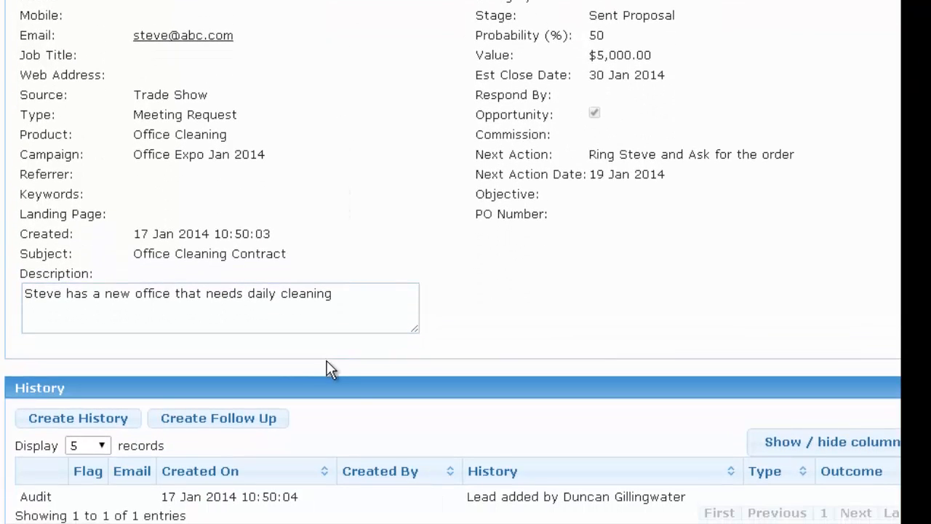
# Add and save a history note saying the contact was sent a copy of the proposal.
pyautogui.click(64, 425)
pyautogui.scroll(-2, 75, 432)
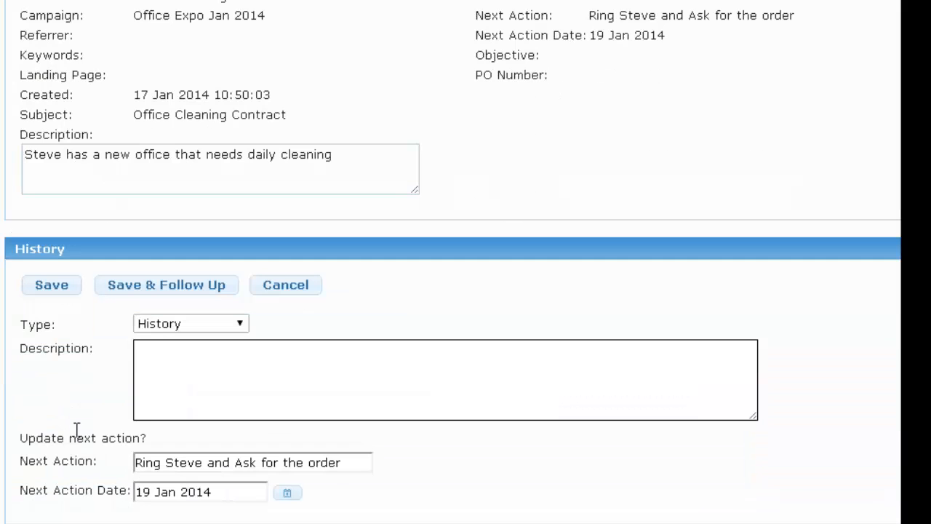
pyautogui.click(182, 363)
pyautogui.write('Sent Steve a c')
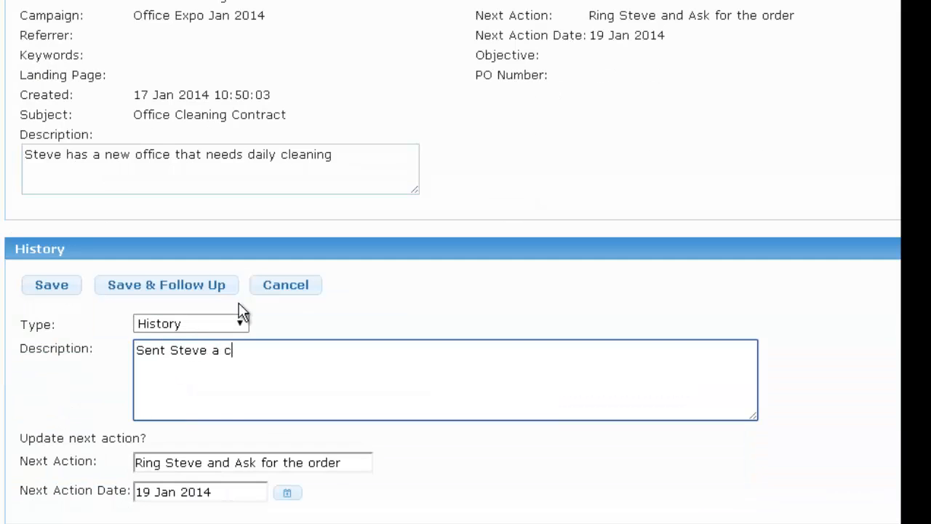
pyautogui.write('opy of the propso')
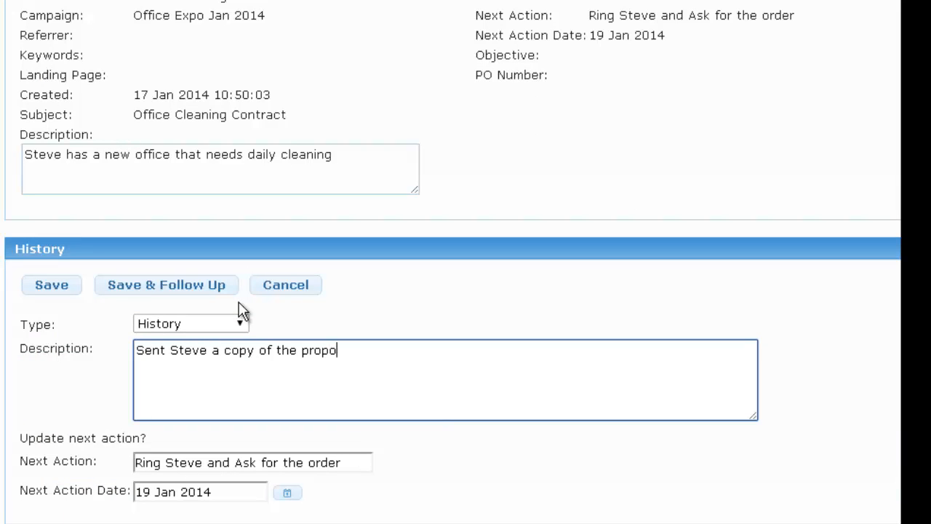
pyautogui.write('sal')
pyautogui.click(51, 286)
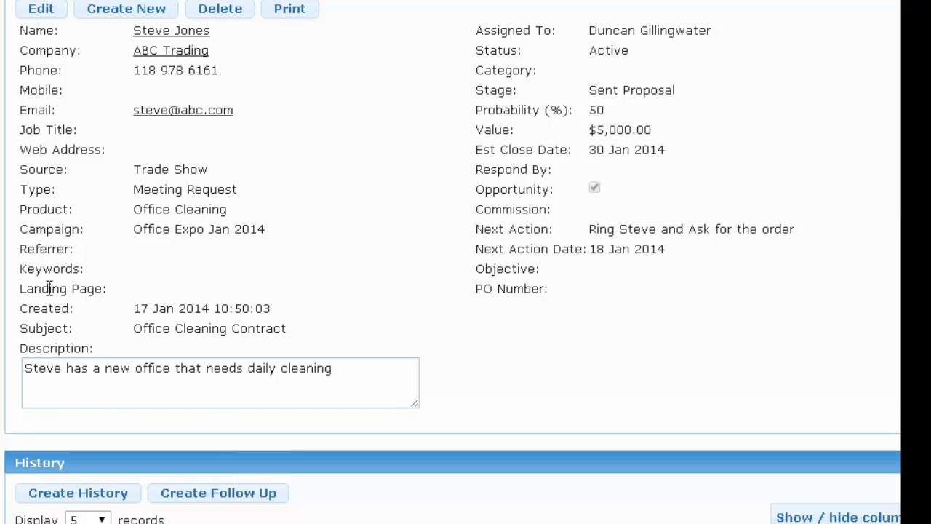
pyautogui.scroll(-3, 48, 288)
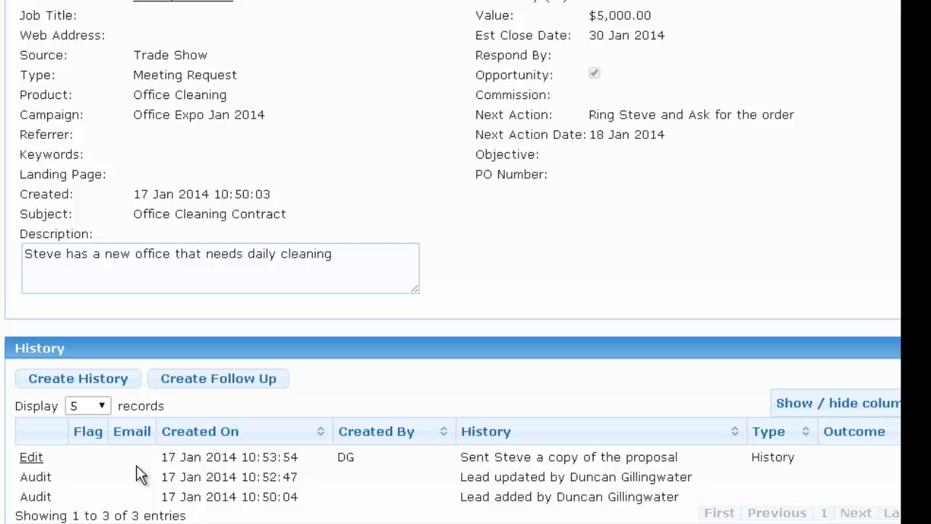
# Start another history entry for the lead with type Attachment.
pyautogui.click(71, 382)
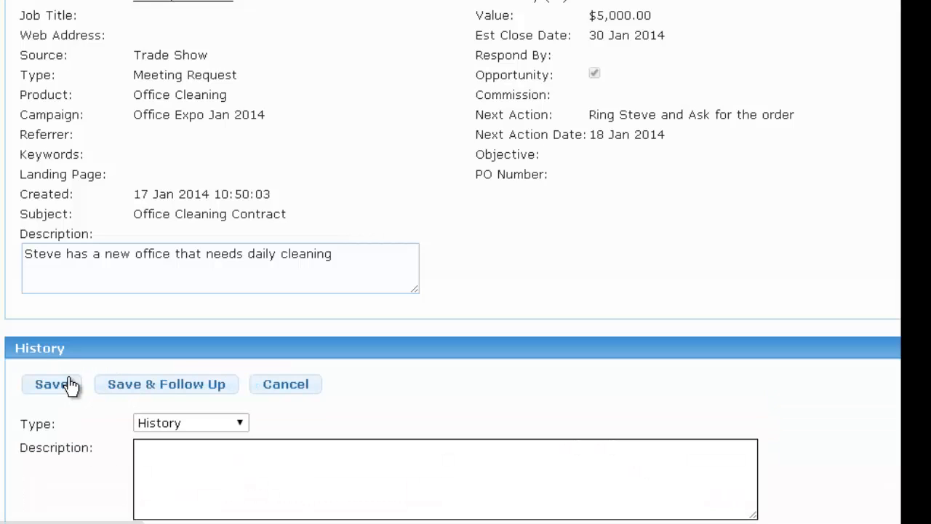
pyautogui.scroll(-1, 71, 386)
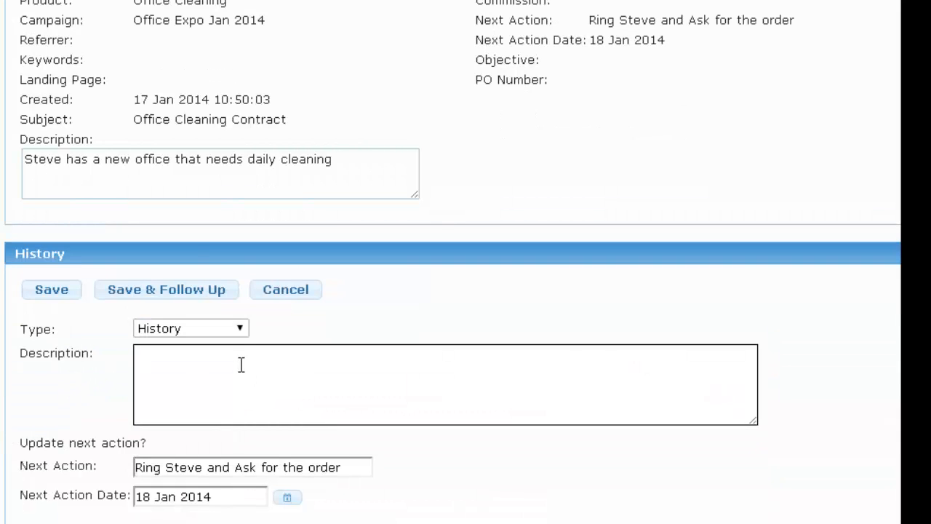
pyautogui.click(241, 331)
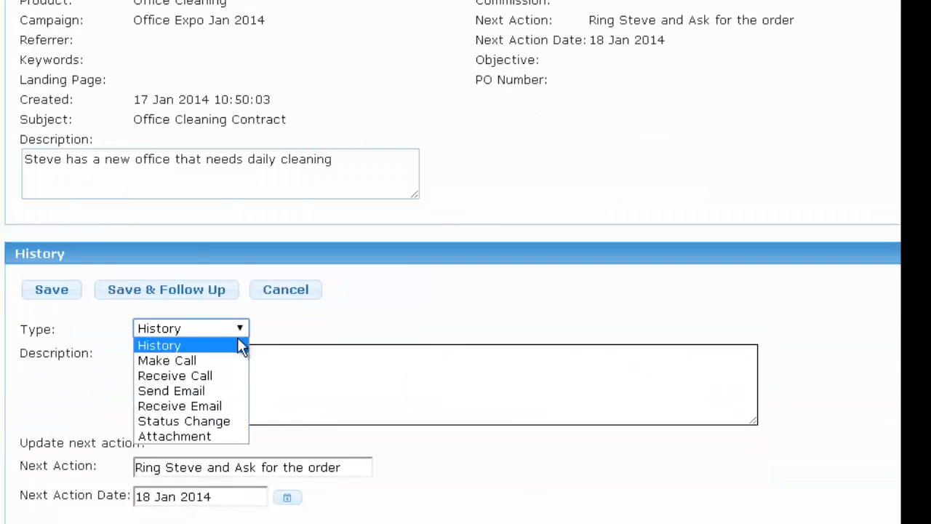
pyautogui.click(214, 436)
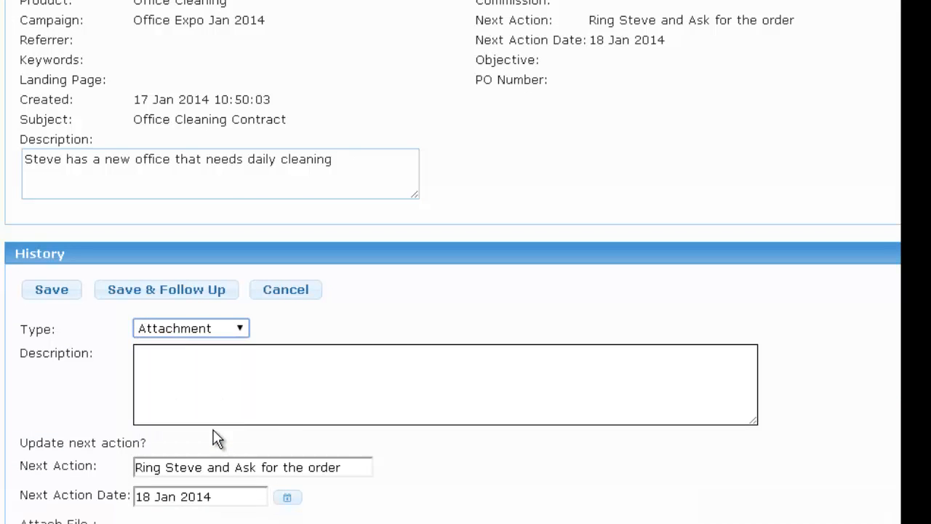
pyautogui.scroll(-1, 215, 437)
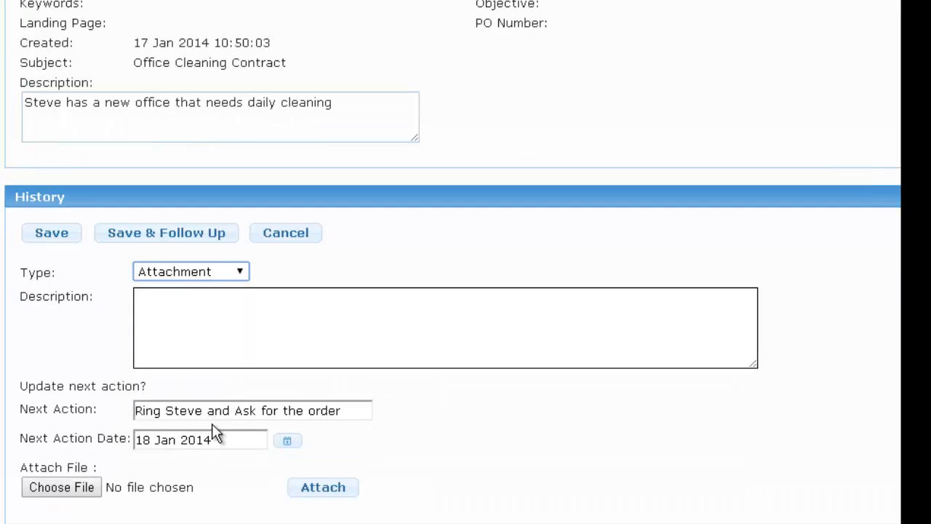
# Attach Book1.xlsx, describe it as 'Copy of prosposal', and save the entry.
pyautogui.click(72, 488)
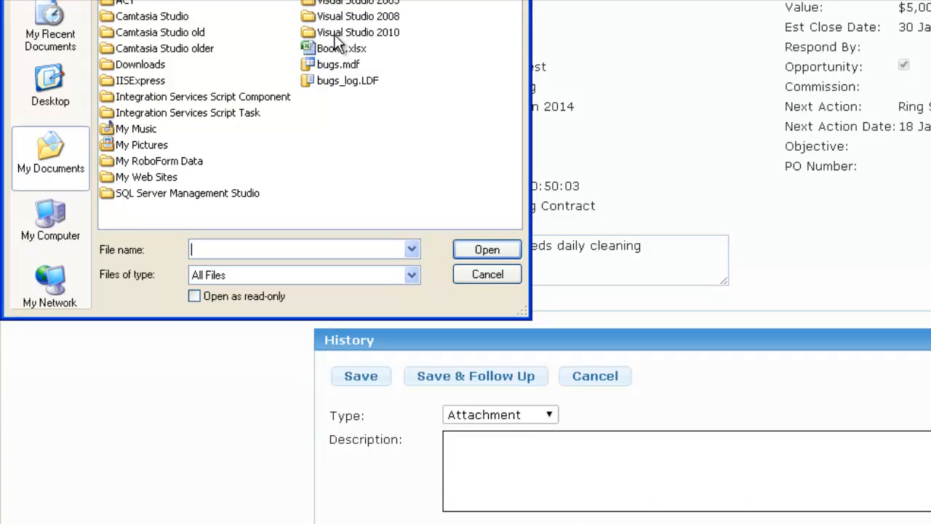
pyautogui.click(339, 48)
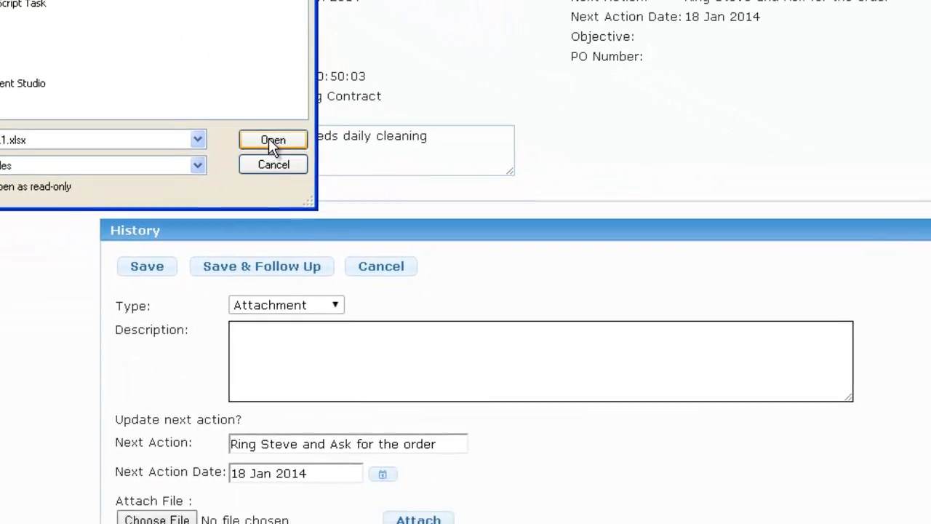
pyautogui.click(486, 249)
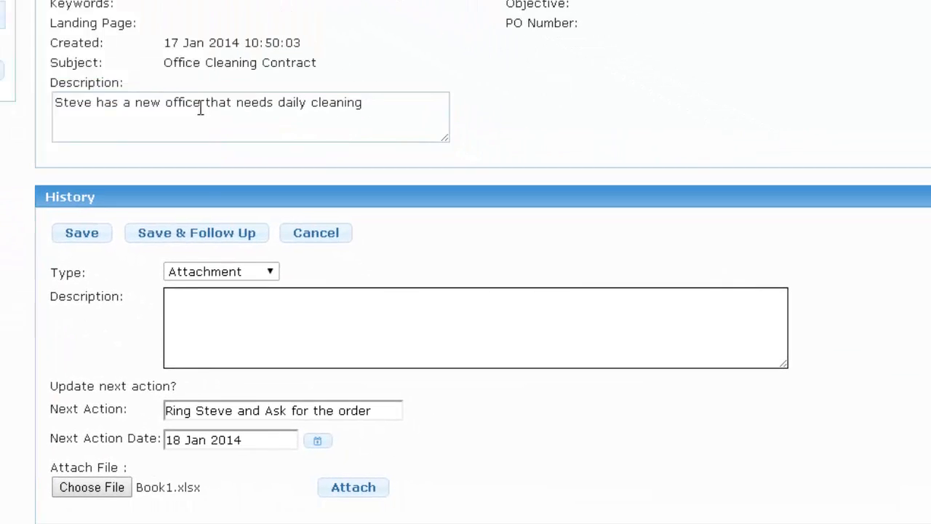
pyautogui.click(340, 487)
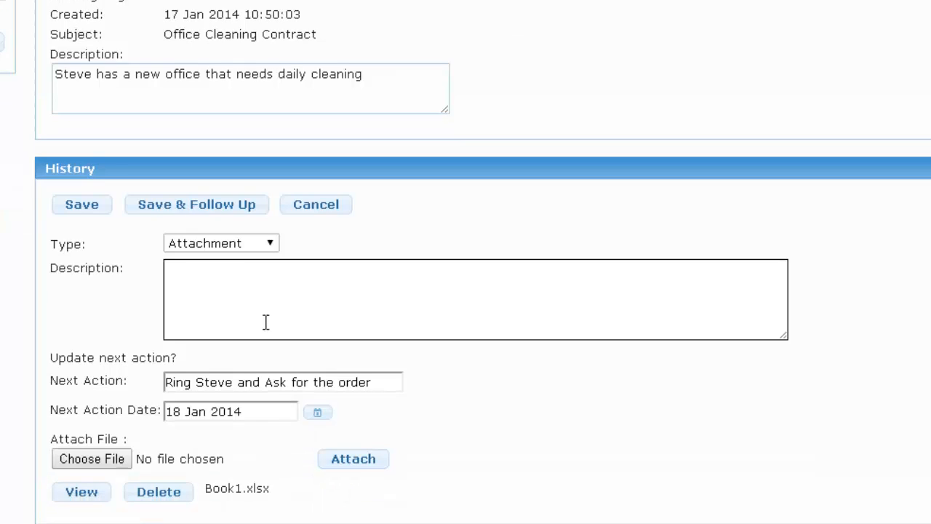
pyautogui.click(262, 309)
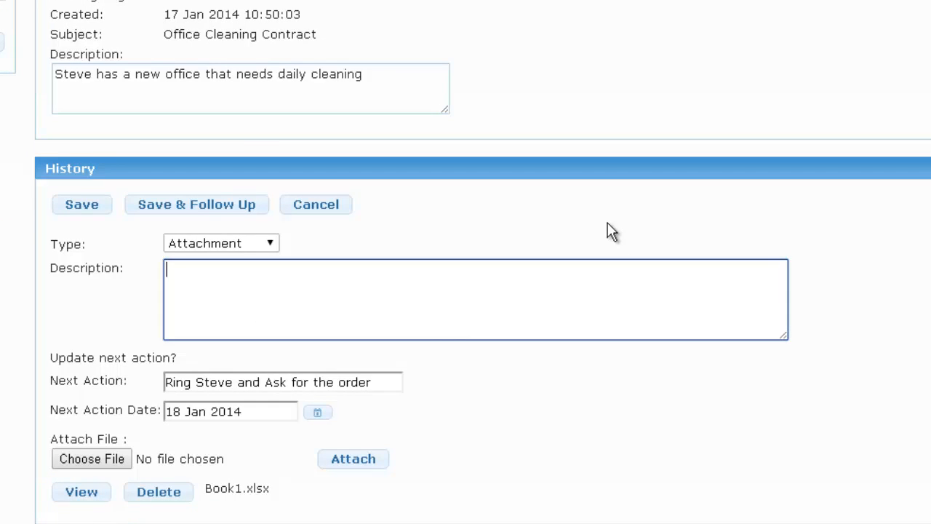
pyautogui.write('Copy of prospos')
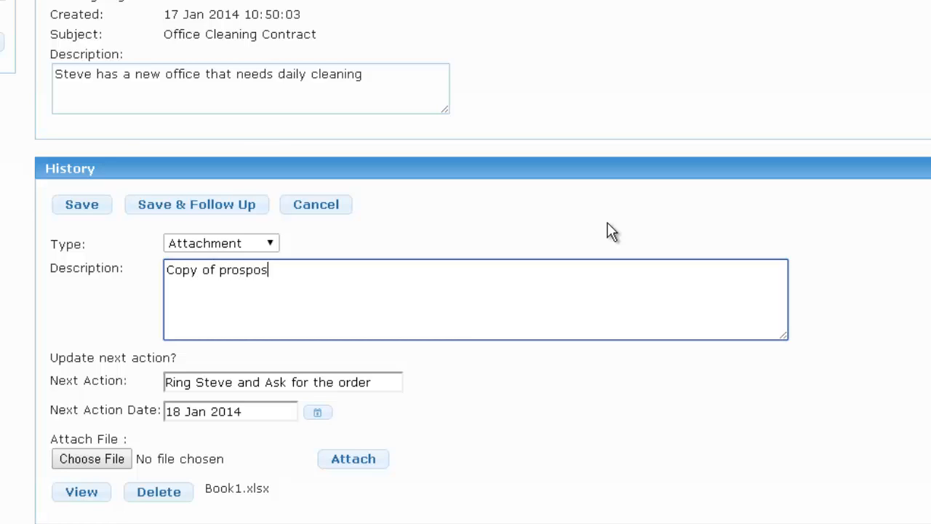
pyautogui.write('al')
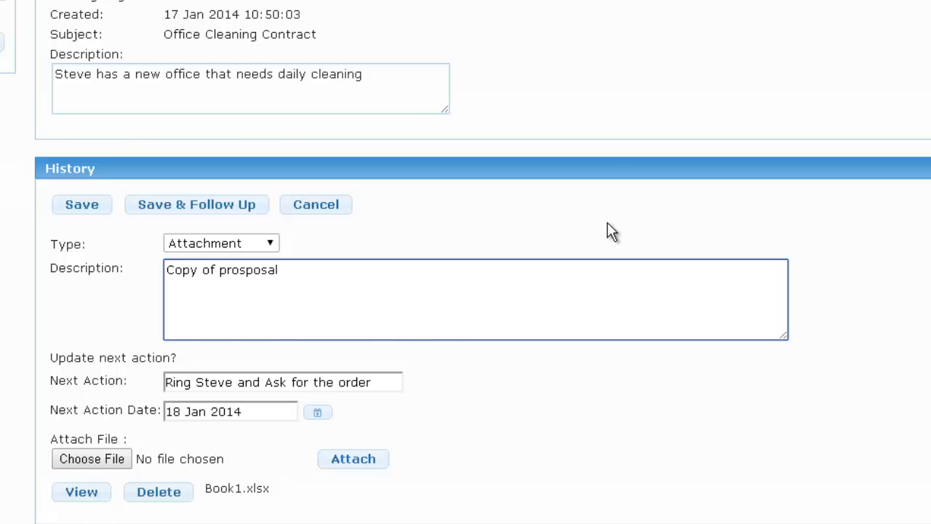
pyautogui.click(77, 206)
pyautogui.scroll(-2, 145, 290)
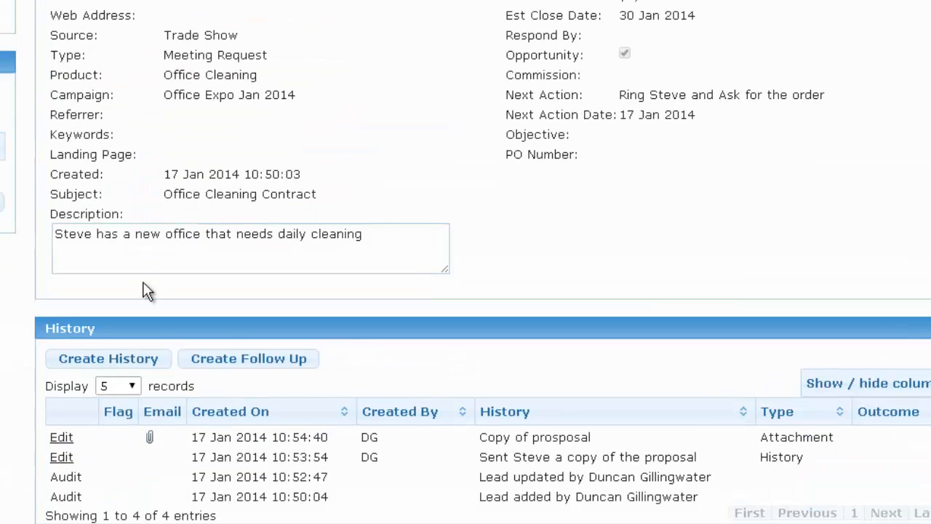
pyautogui.click(151, 438)
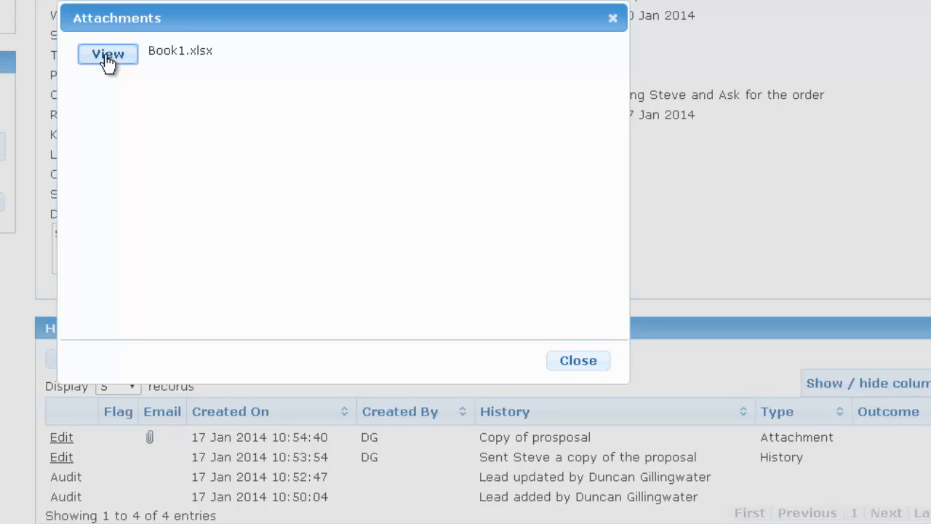
pyautogui.click(577, 362)
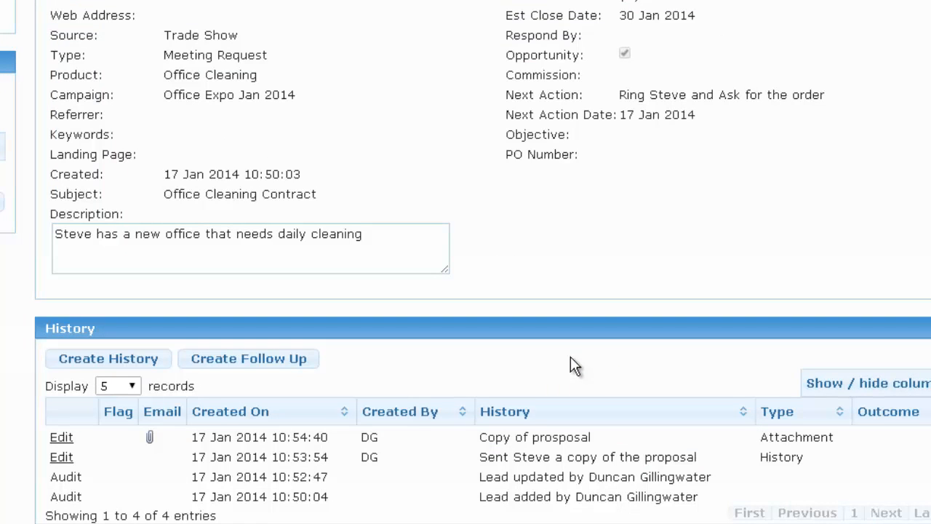
# Start a history entry described as ringing the contact to ask for the order.
pyautogui.click(256, 361)
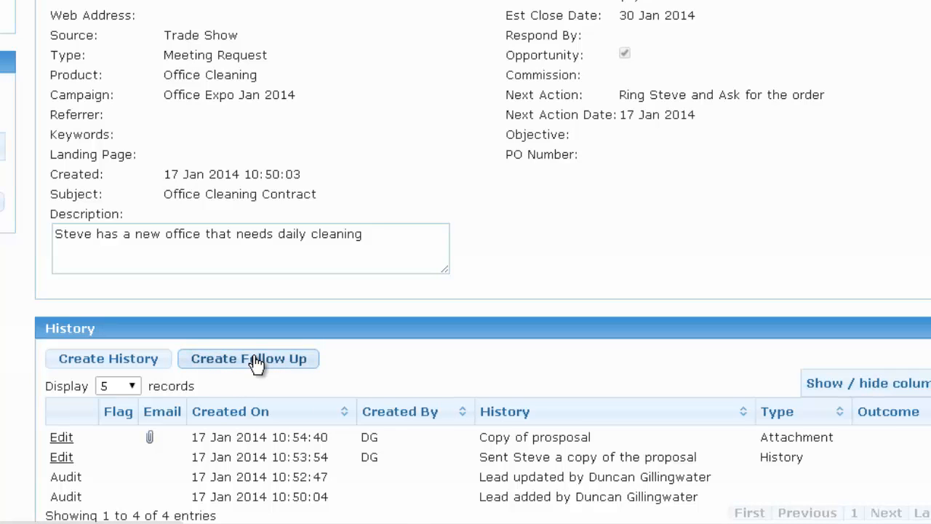
pyautogui.scroll(-2, 256, 361)
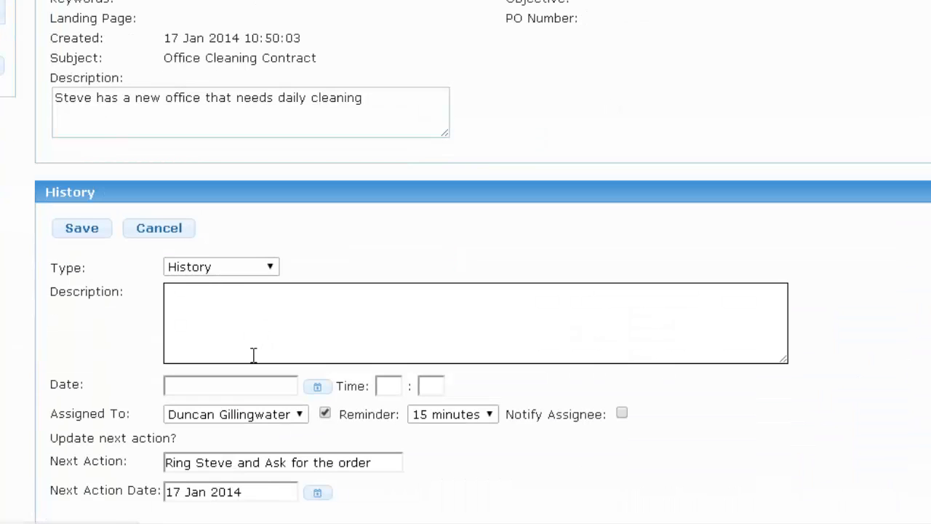
pyautogui.click(231, 328)
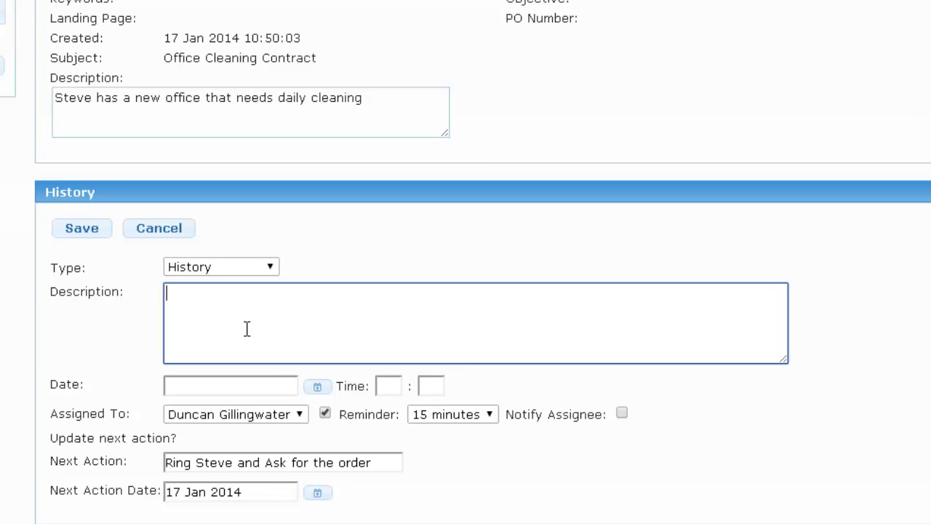
pyautogui.write('Ring Steve an')
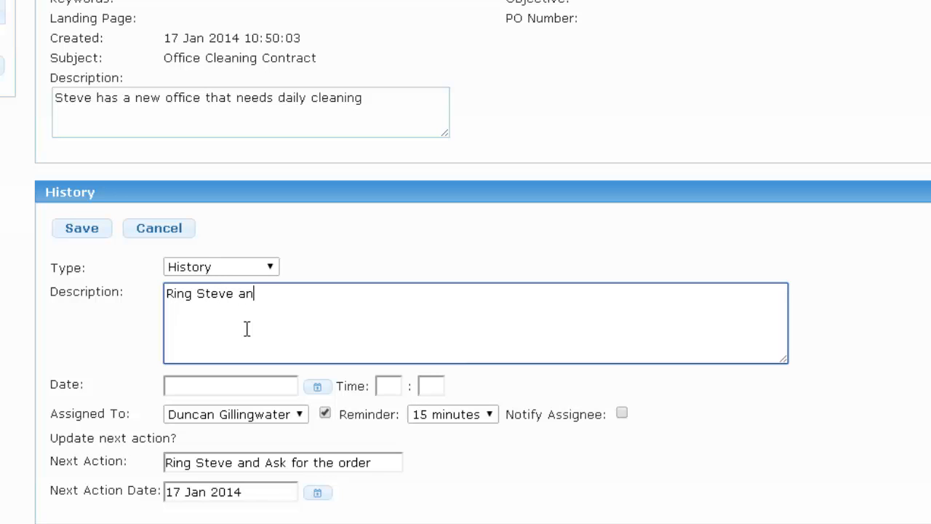
pyautogui.write('d ask for order')
# Schedule it for 17 Jan 2014 at 1100, keep the current assignee, and save.
pyautogui.click(318, 387)
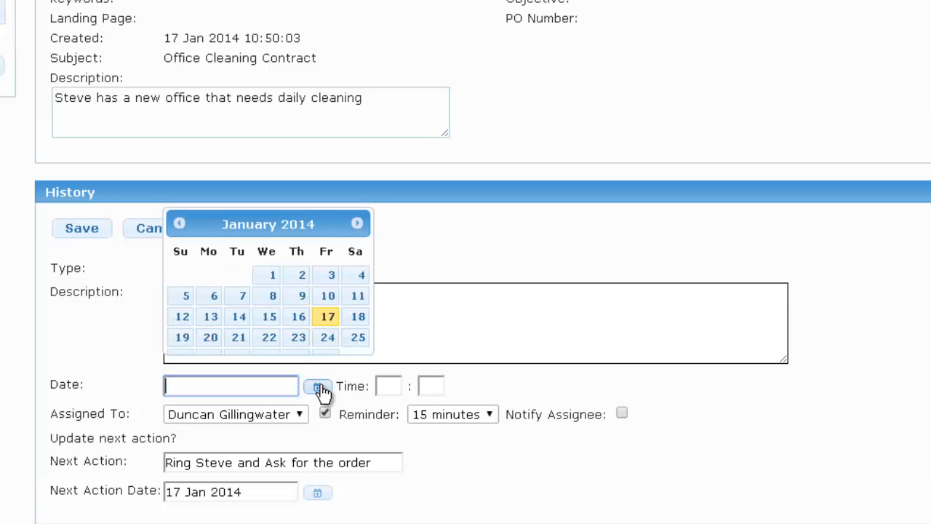
pyautogui.click(327, 316)
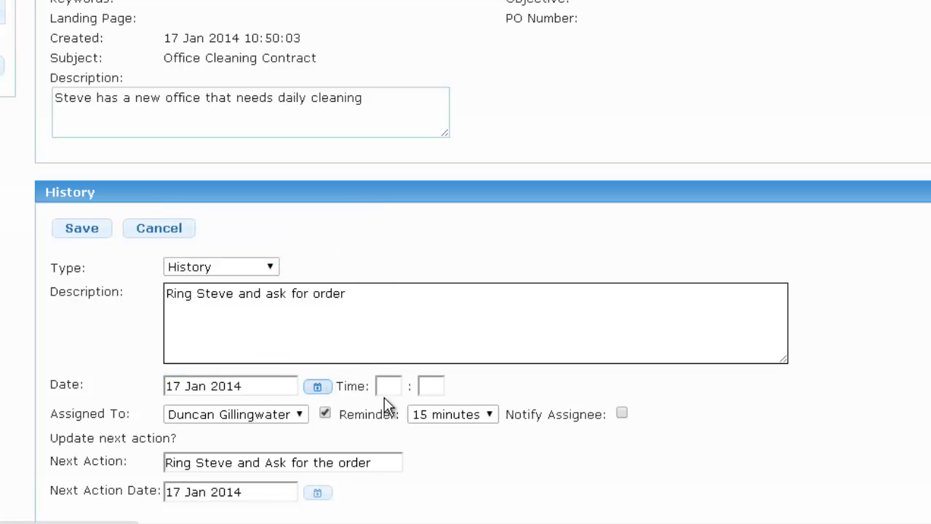
pyautogui.click(383, 386)
pyautogui.write('11')
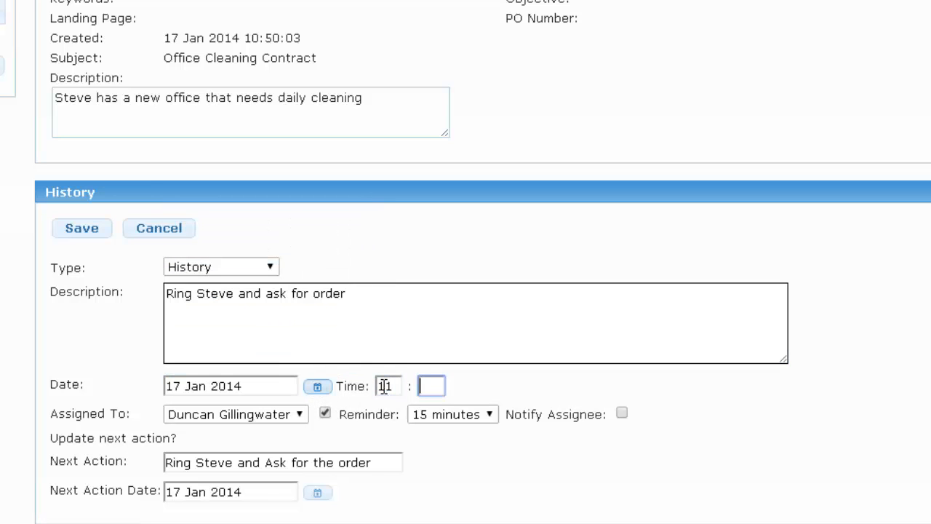
pyautogui.write('00')
pyautogui.click(268, 416)
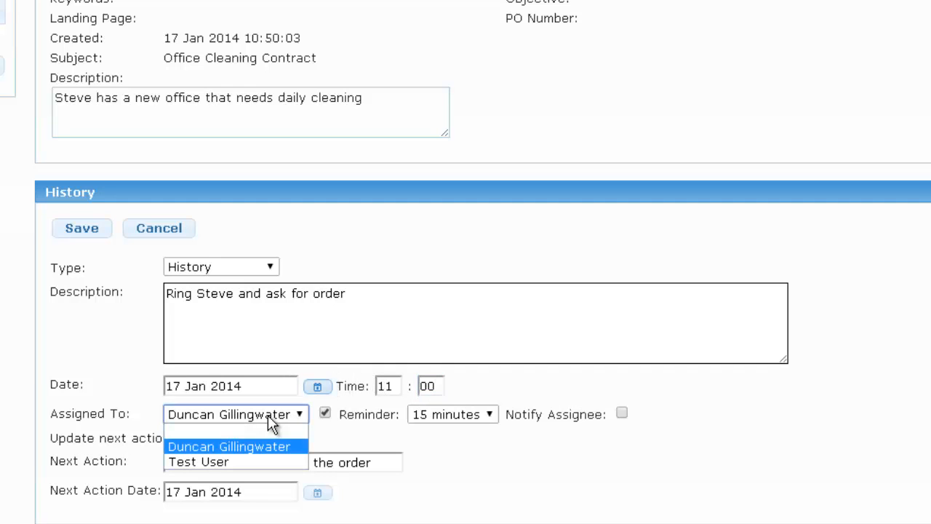
pyautogui.click(269, 422)
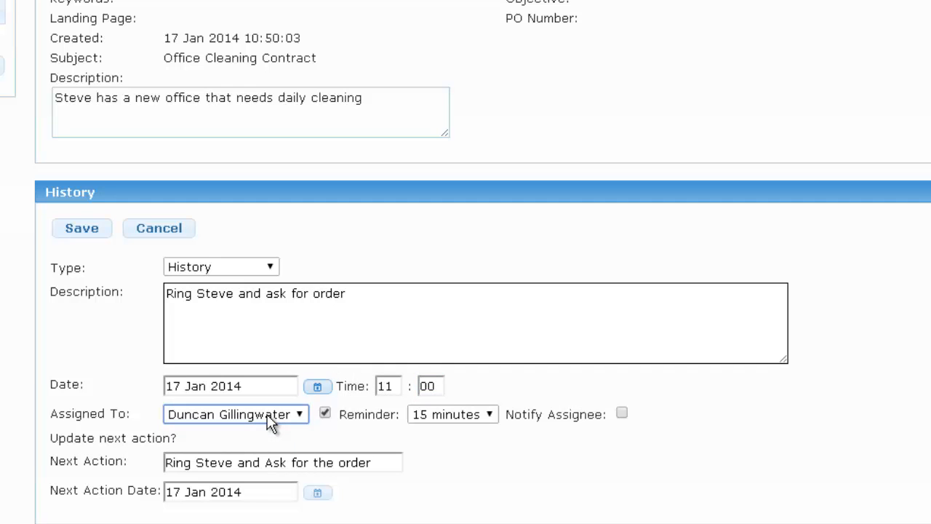
pyautogui.click(86, 236)
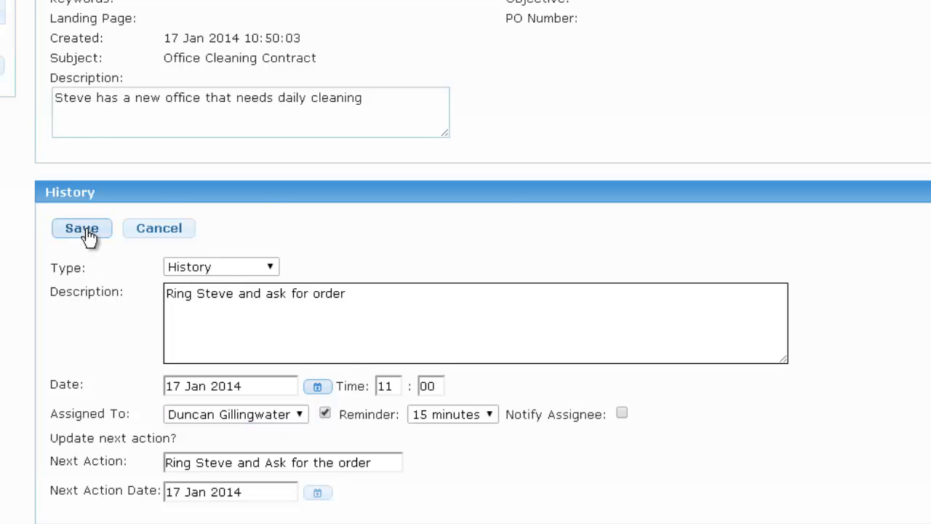
pyautogui.scroll(-3, 79, 284)
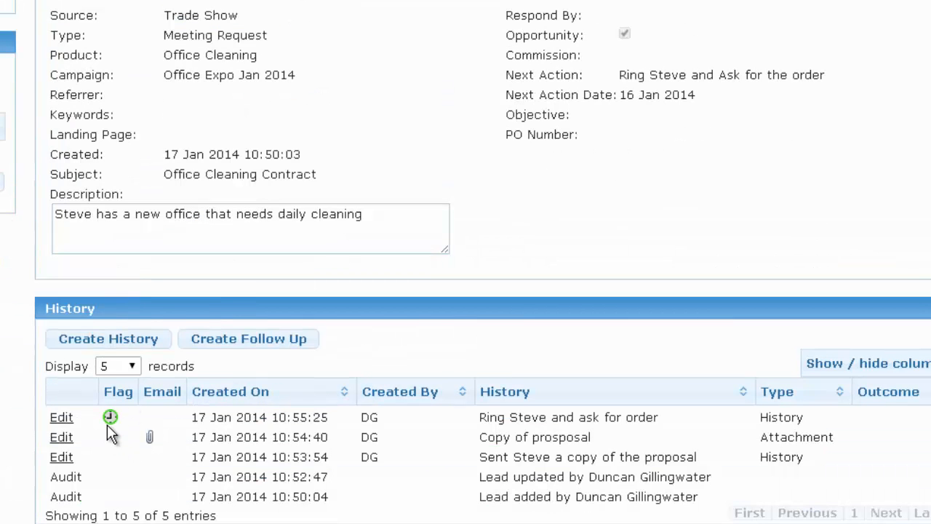
pyautogui.moveTo(111, 426)
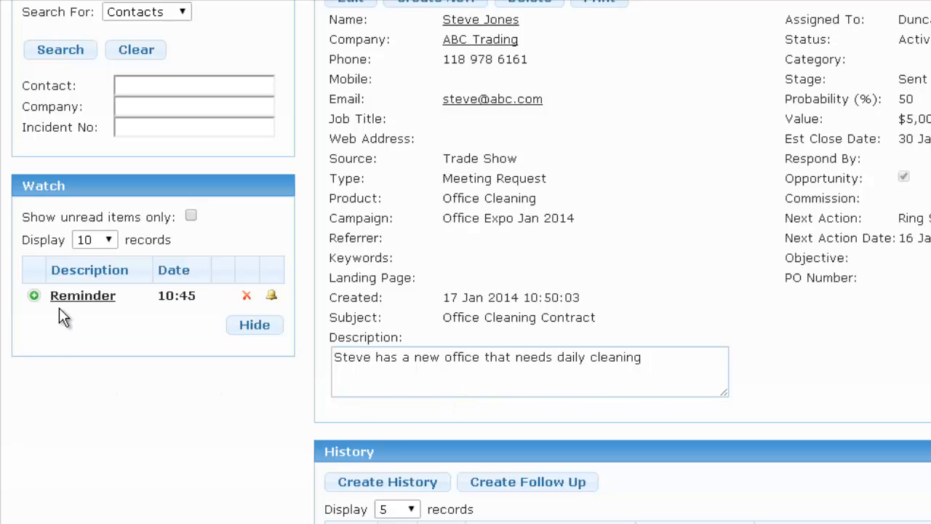
pyautogui.click(34, 296)
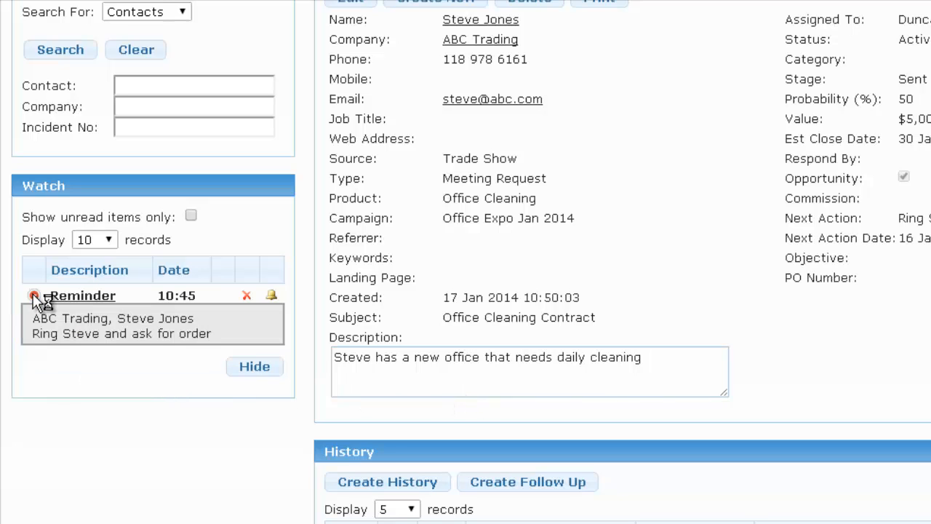
pyautogui.click(85, 295)
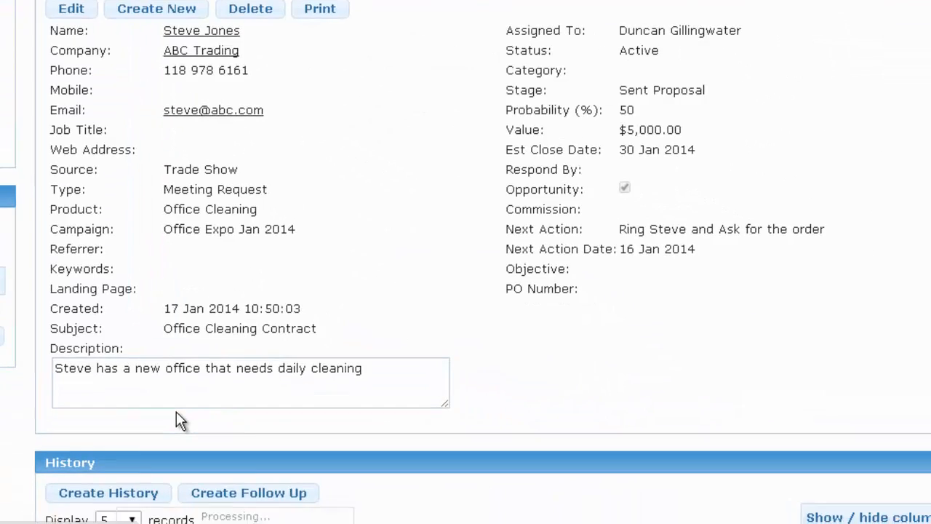
pyautogui.scroll(-3, 177, 415)
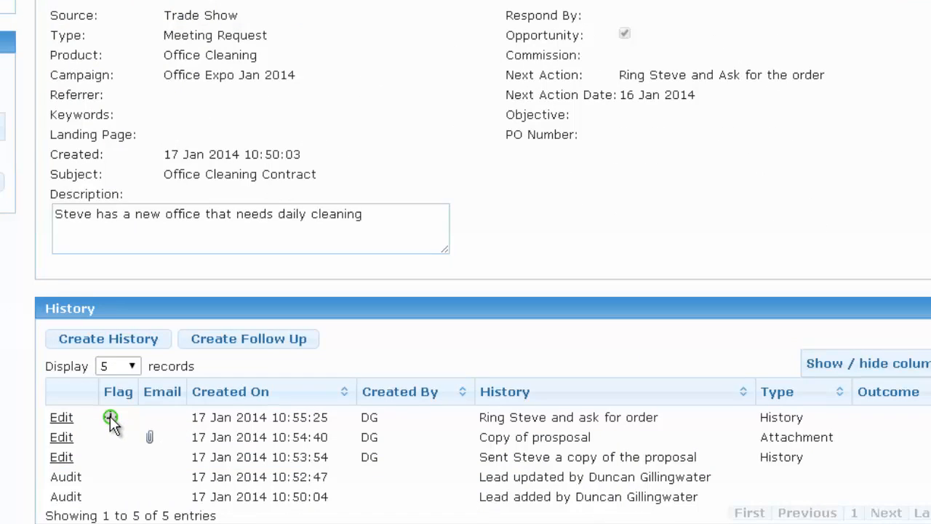
pyautogui.moveTo(110, 423)
pyautogui.scroll(3, 111, 422)
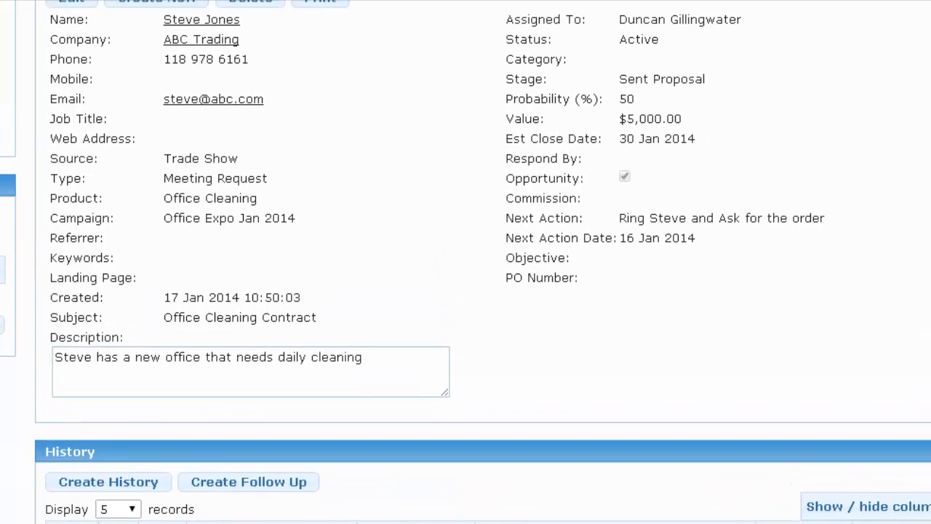
pyautogui.scroll(3, 83, 87)
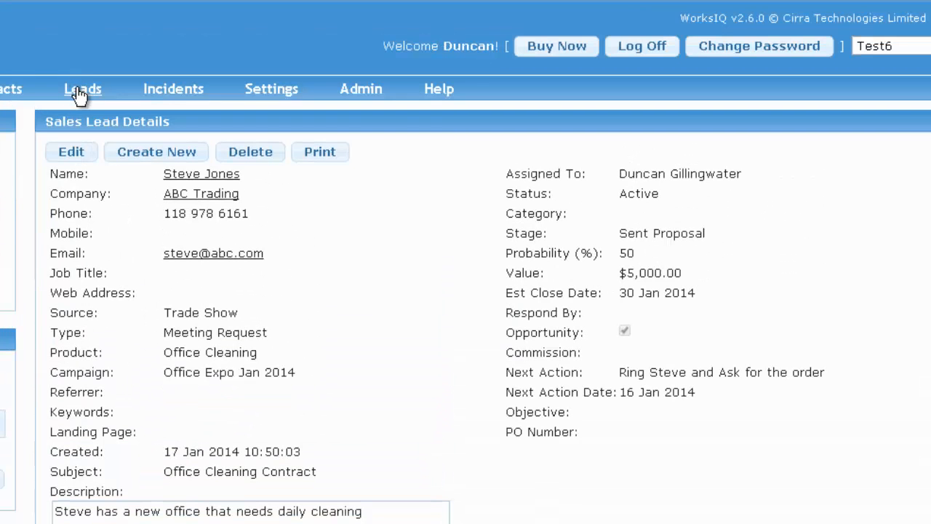
# Open the leads list and add the Source column to the table.
pyautogui.click(80, 93)
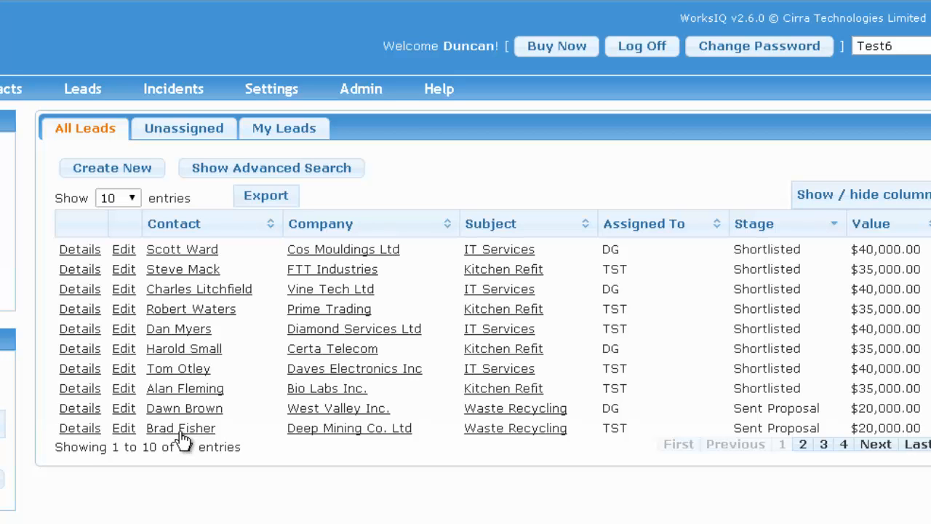
pyautogui.click(865, 206)
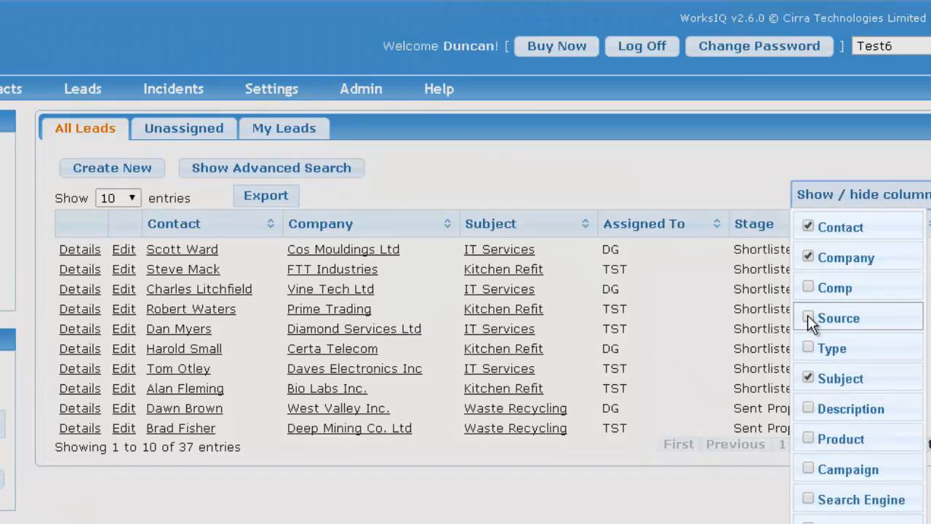
pyautogui.click(808, 320)
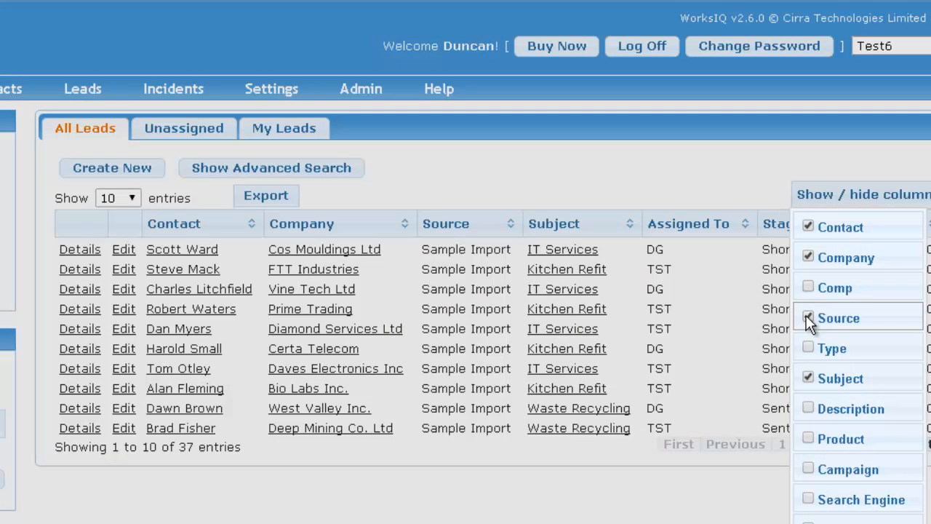
pyautogui.click(437, 509)
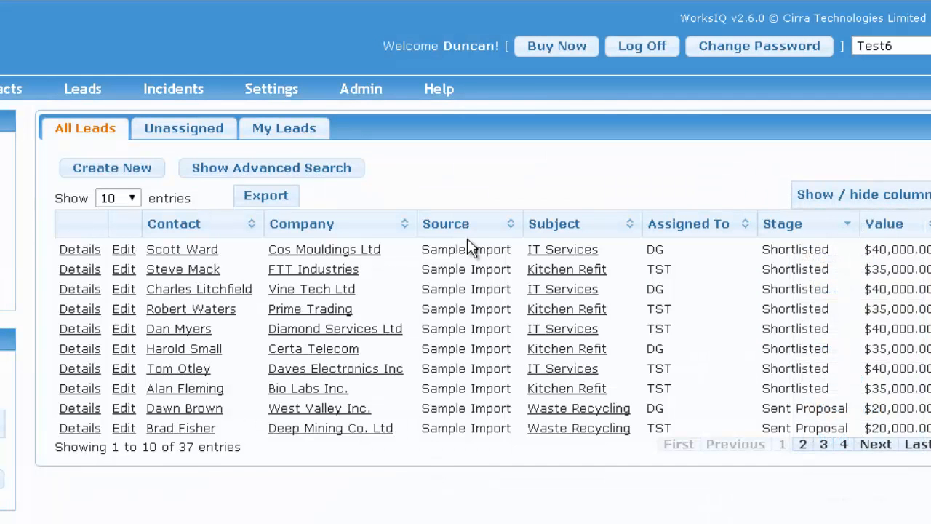
# Sort the leads by stage, then by value with the highest first.
pyautogui.click(782, 224)
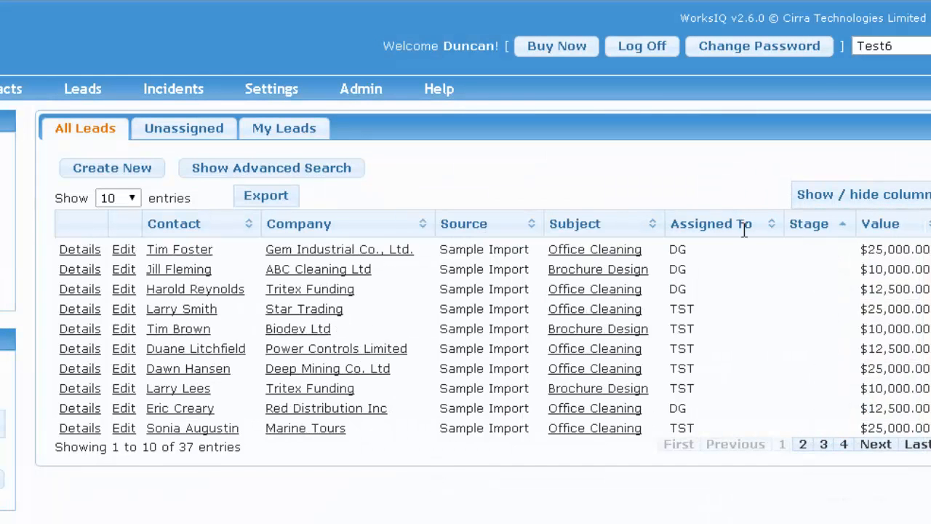
pyautogui.click(800, 226)
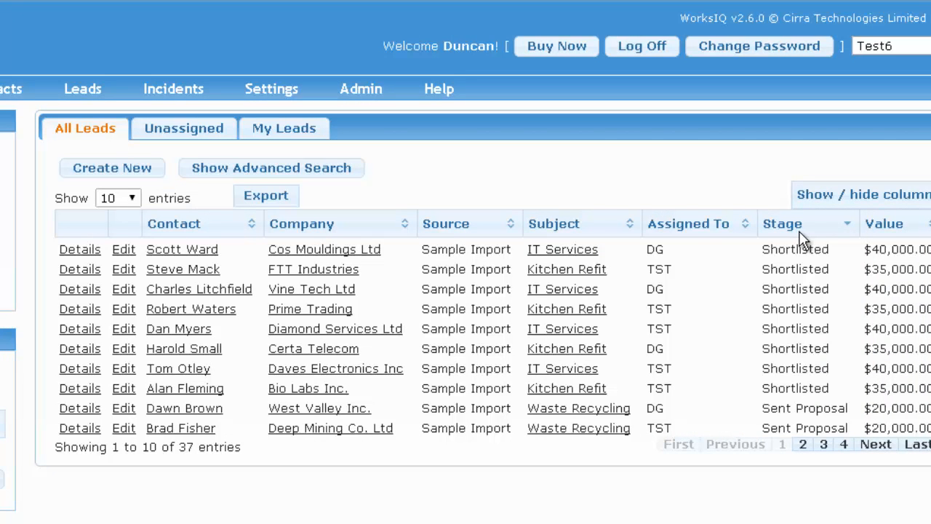
pyautogui.click(893, 224)
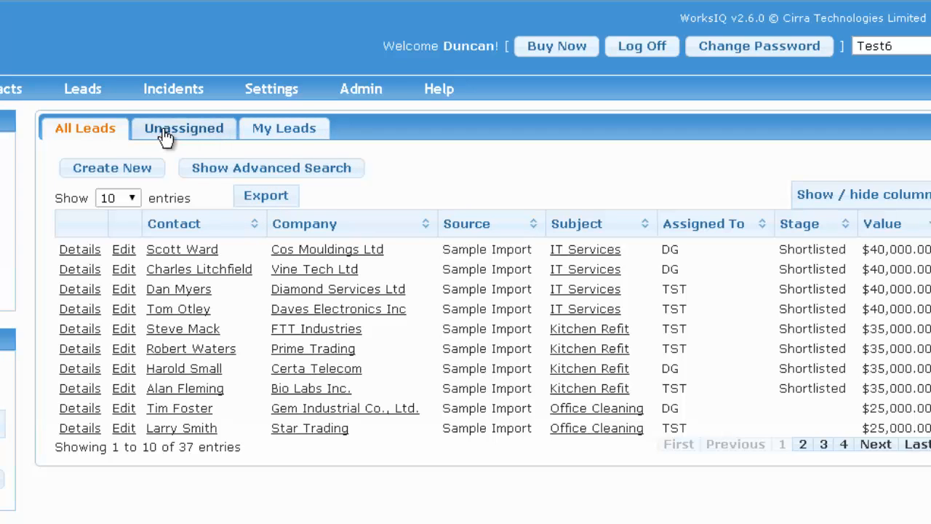
# Filter the leads by status Active and product Office Cleaning in advanced search.
pyautogui.click(290, 173)
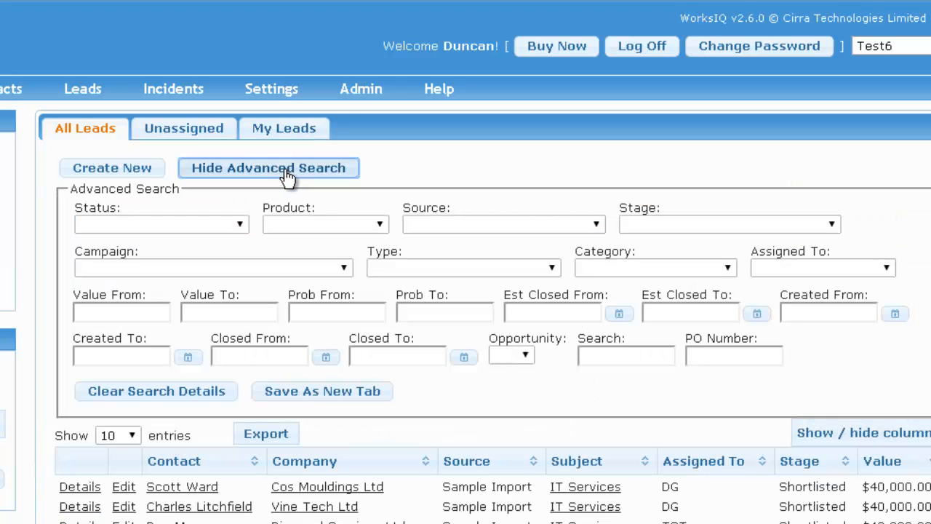
pyautogui.click(240, 225)
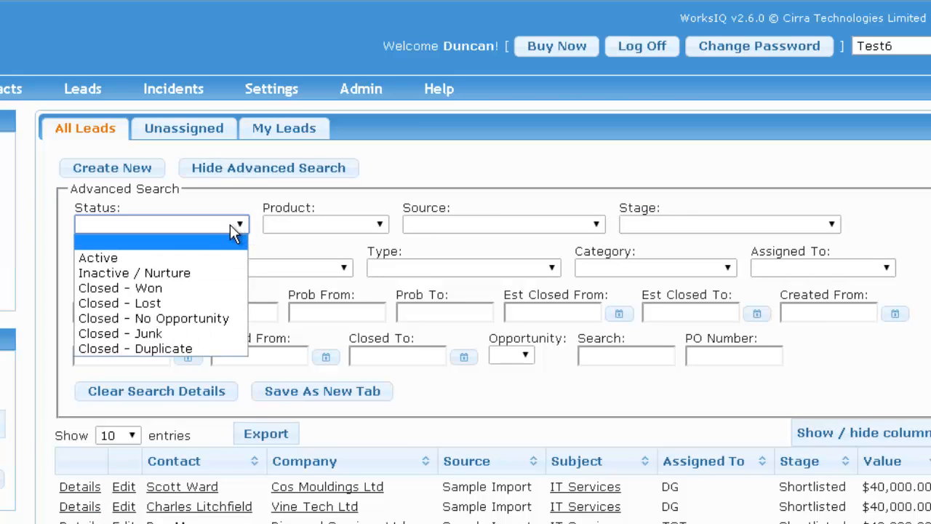
pyautogui.click(201, 260)
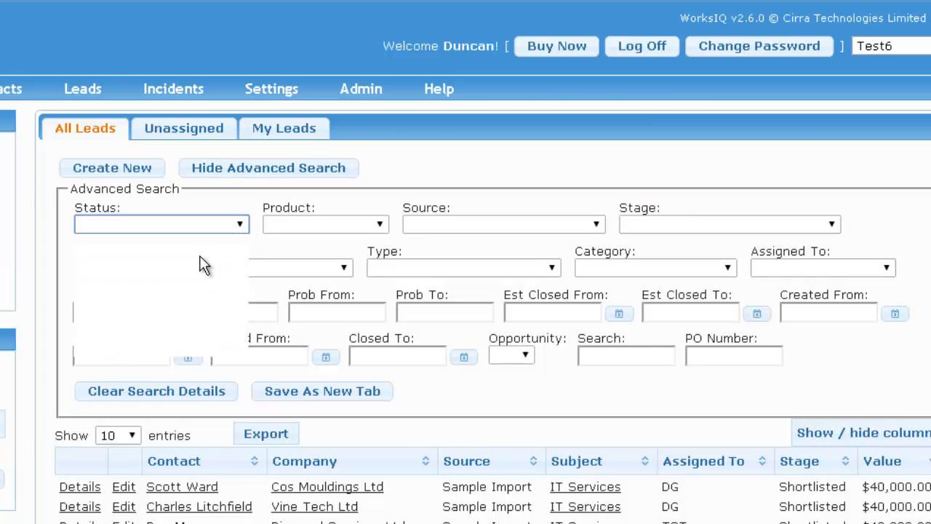
pyautogui.click(349, 227)
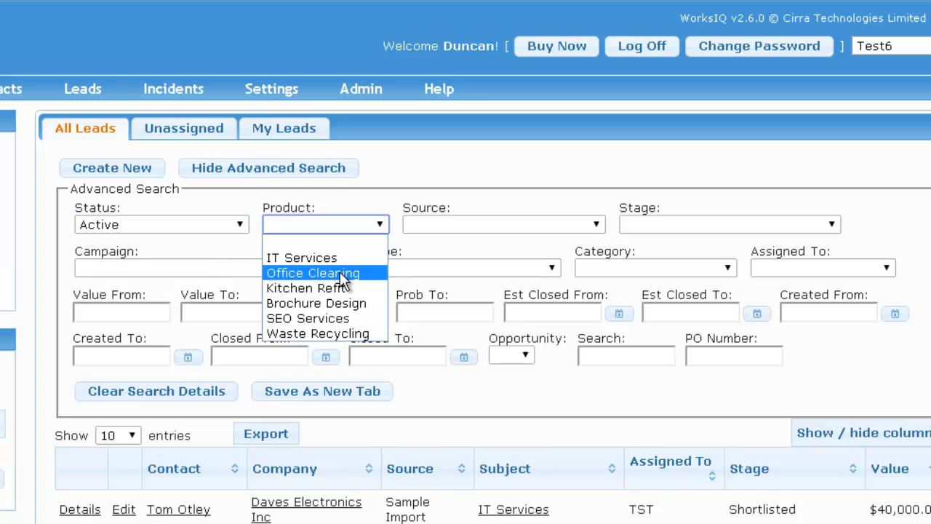
pyautogui.click(339, 273)
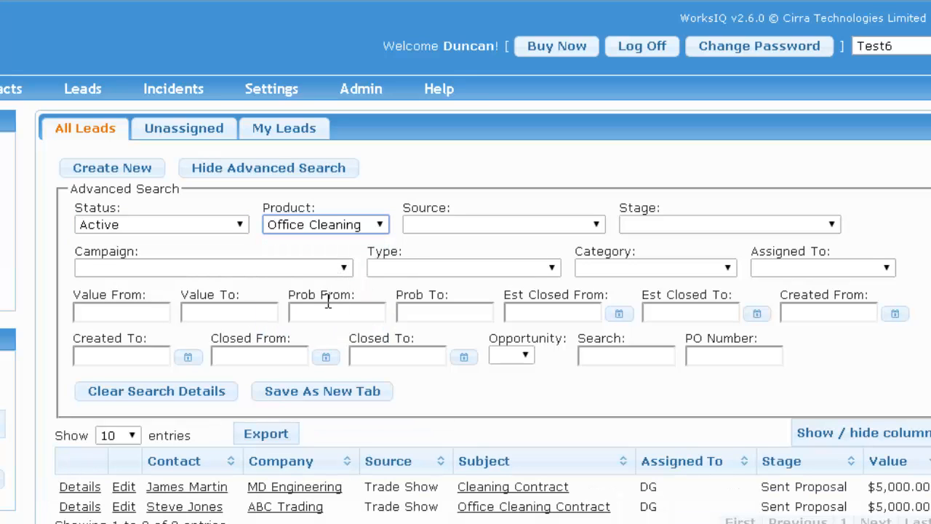
# Save this filter as a new tab named 'Office Cleaning'.
pyautogui.click(320, 397)
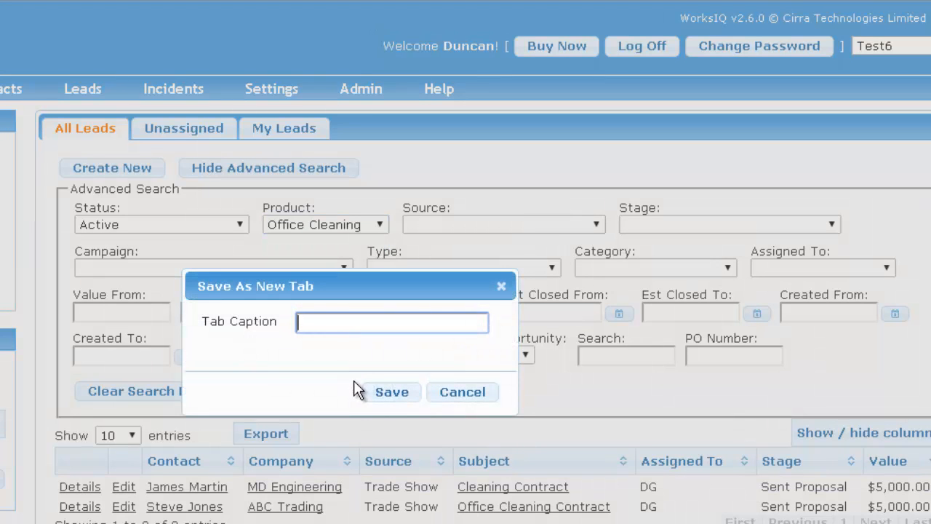
pyautogui.write('Office Cleaning')
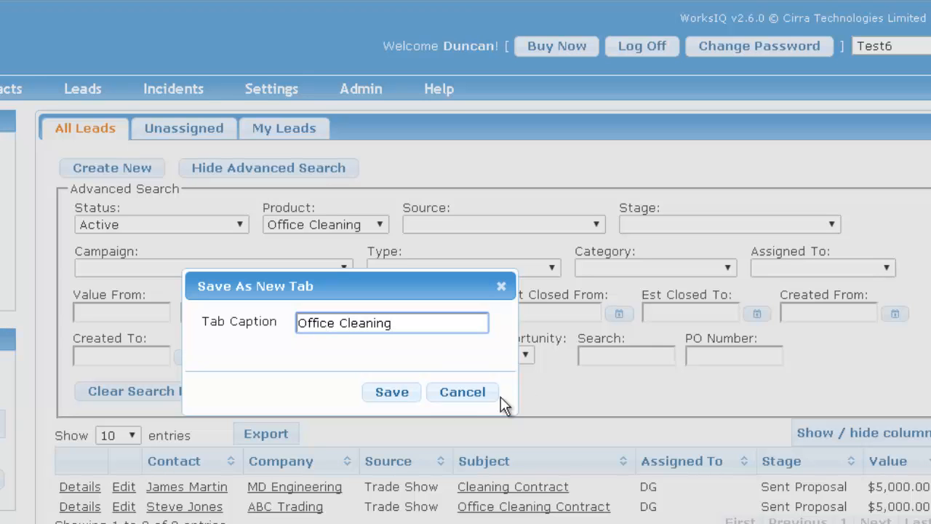
pyautogui.click(392, 393)
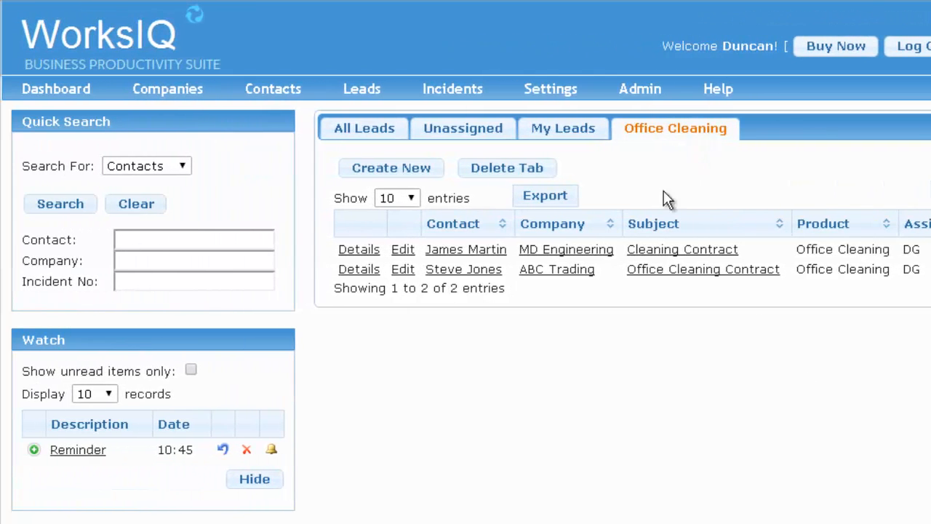
# Quick-search Leads for the ABC Trading contact chosen from the suggestions and run the search.
pyautogui.click(184, 170)
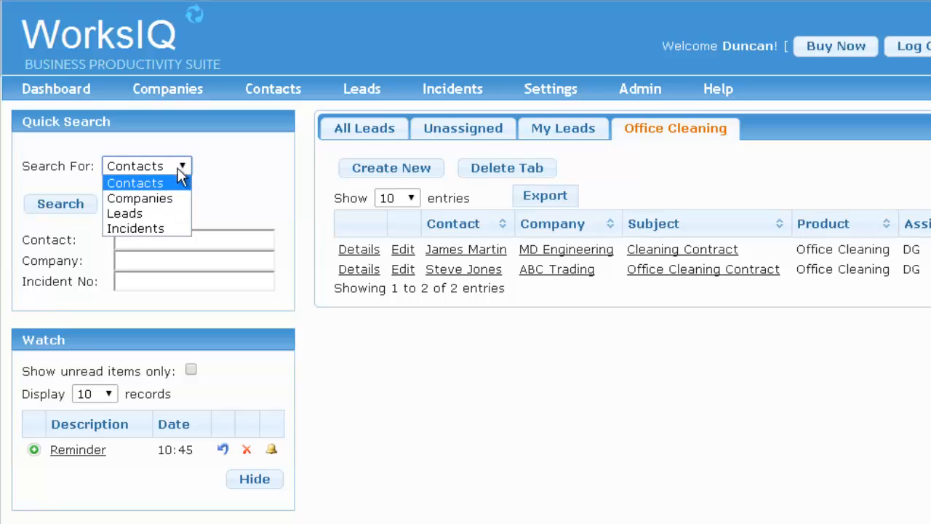
pyautogui.click(149, 210)
pyautogui.click(207, 244)
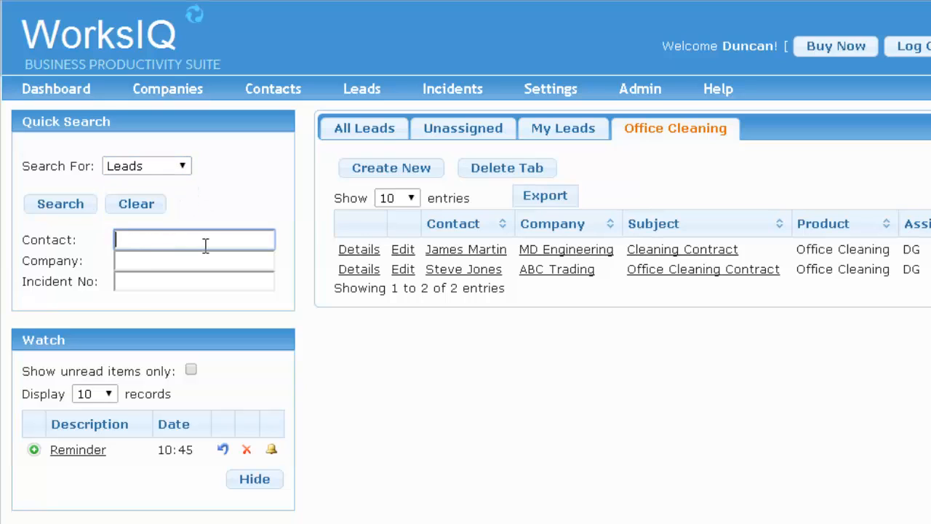
pyautogui.write('Steve')
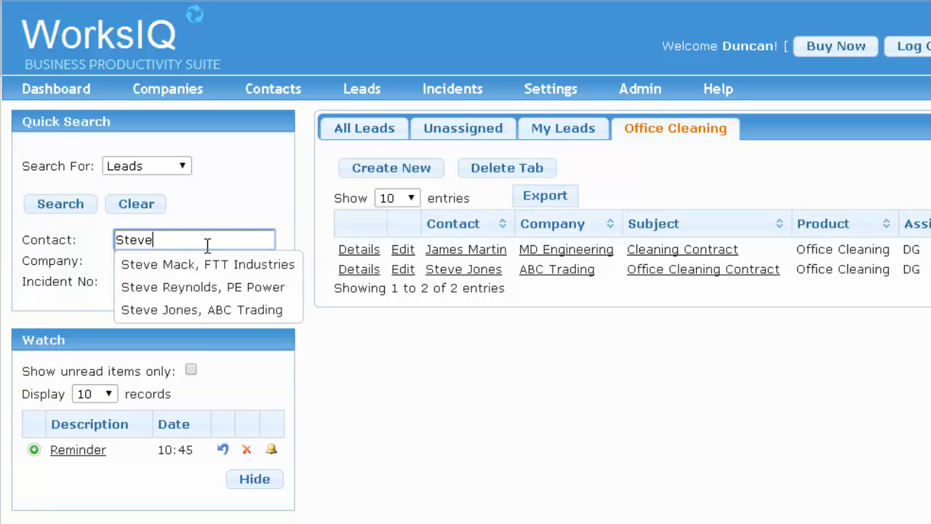
pyautogui.click(206, 311)
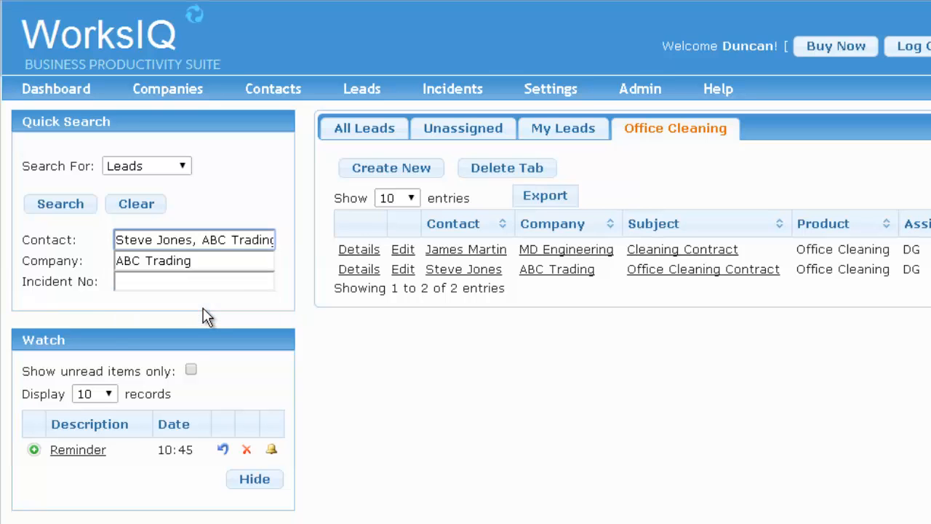
pyautogui.click(59, 205)
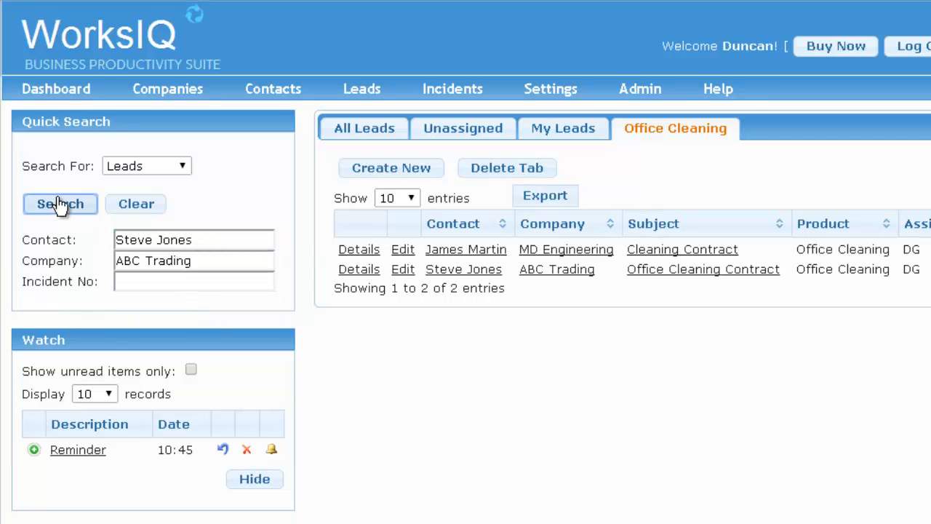
pyautogui.click(507, 215)
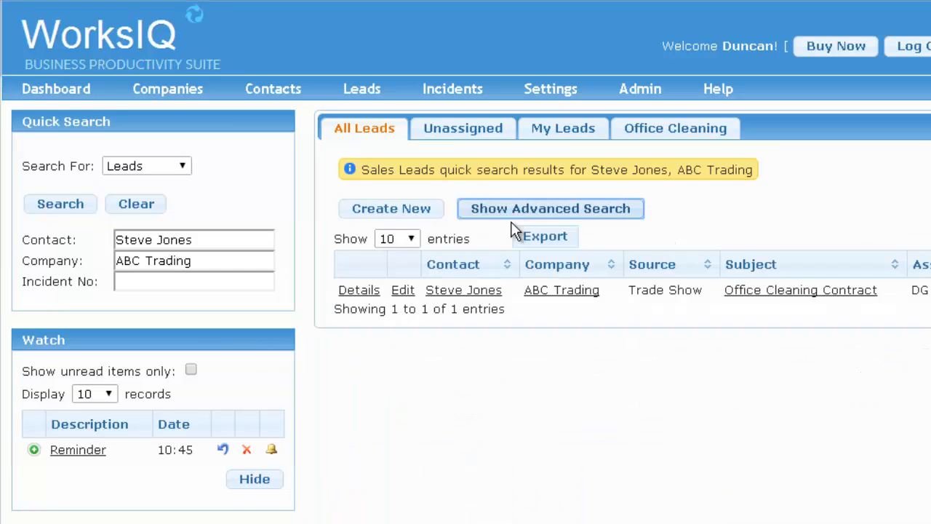